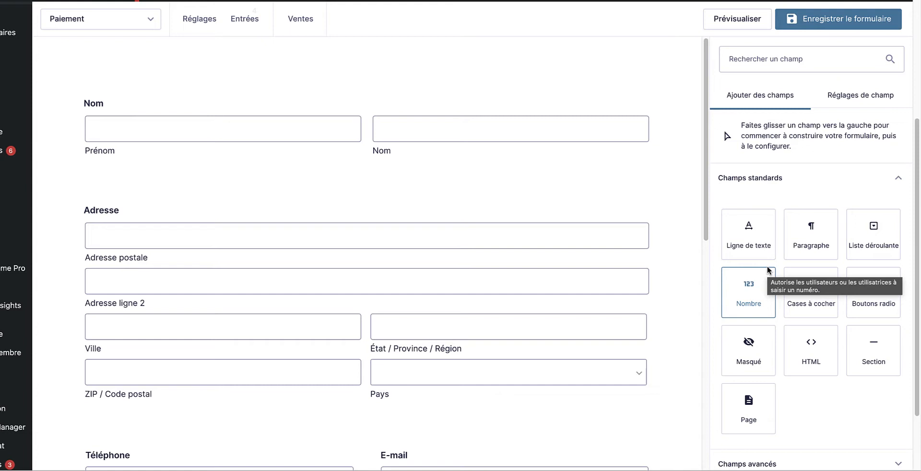
- Review the form's contact and address fields, and inspect the field types available for the product field
scroll(427, 246, "up", 5)
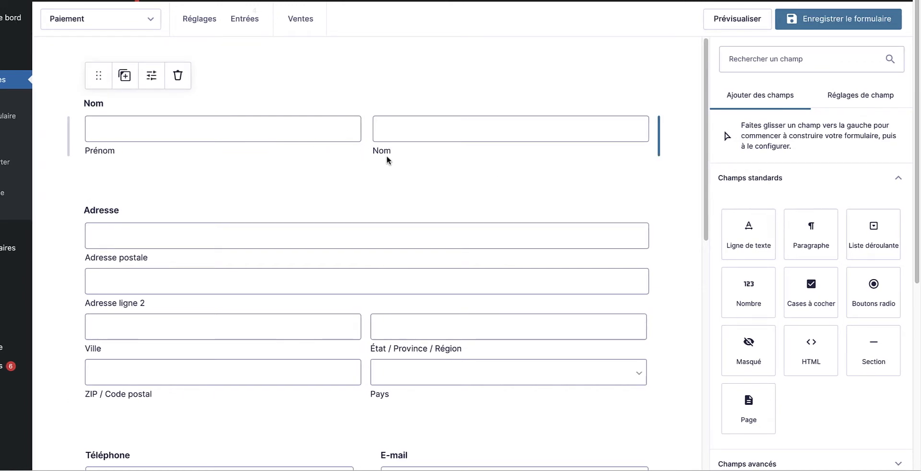
scroll(339, 175, "down", 1)
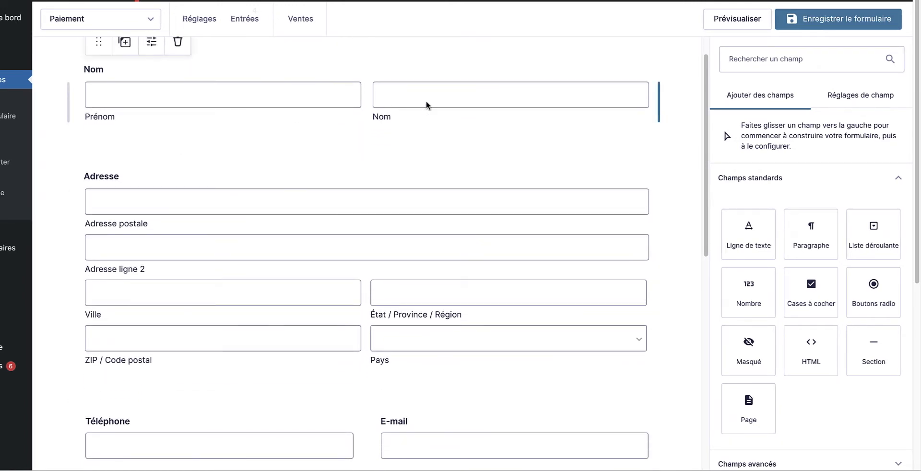
scroll(386, 148, "down", 5)
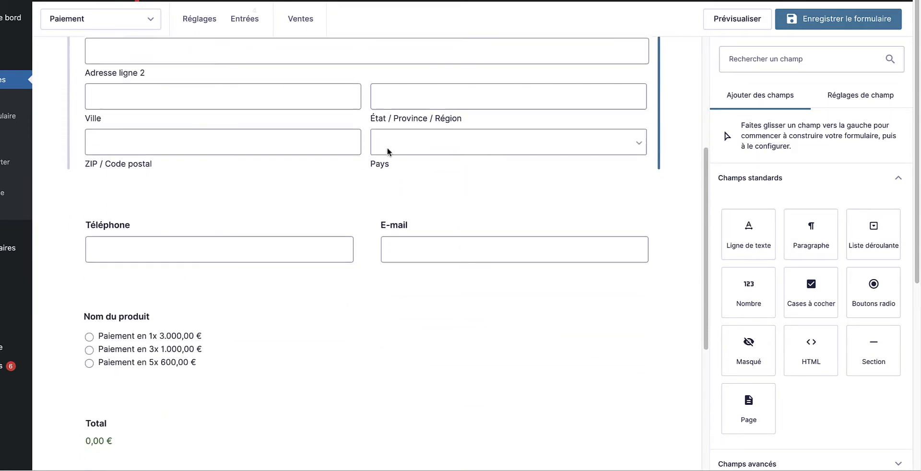
scroll(467, 253, "down", 1)
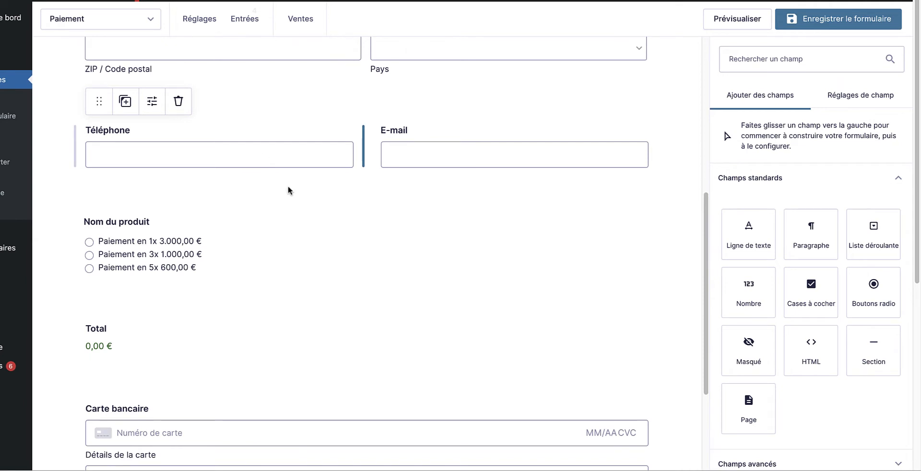
scroll(288, 192, "down", 1)
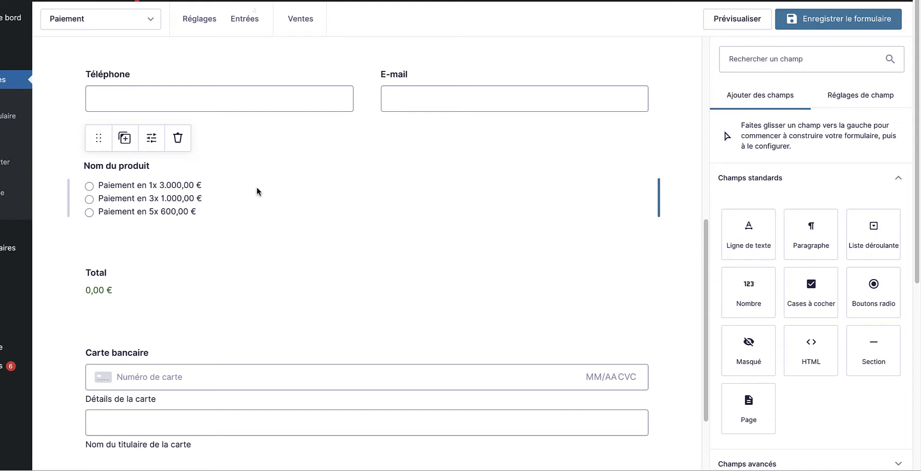
left_click(257, 192)
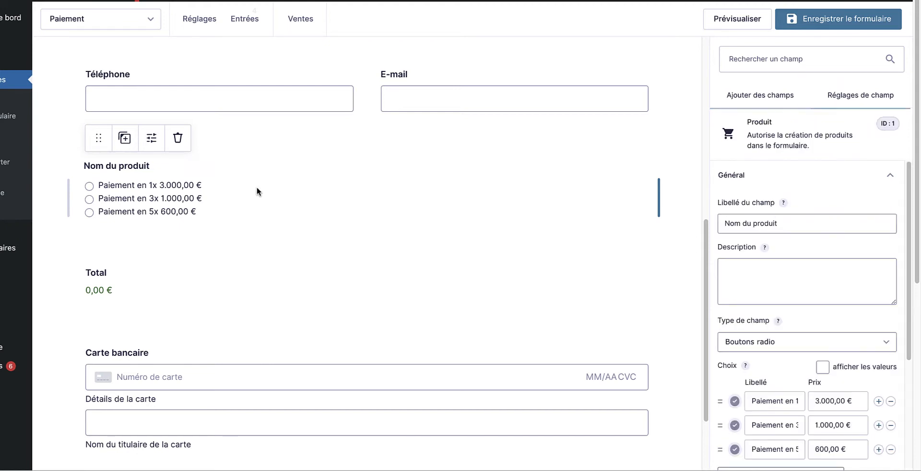
left_click(793, 343)
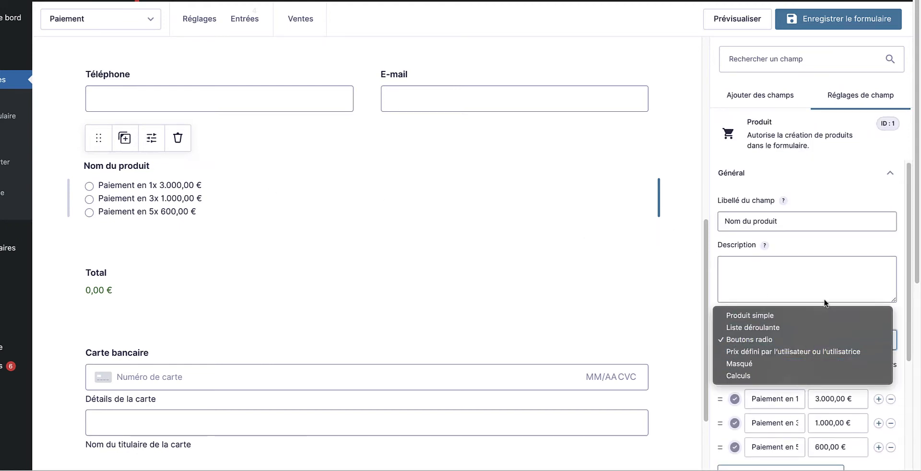
left_click(842, 288)
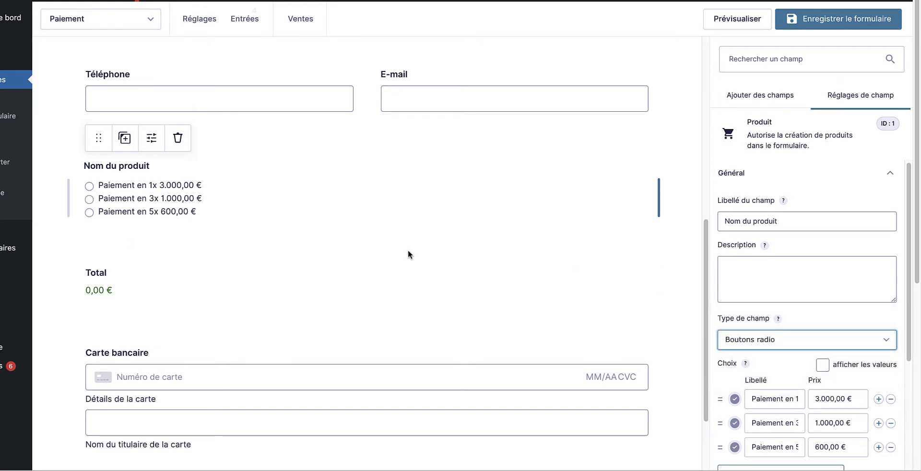
- Examine the total and bank card fields, and look over the whole payment form again
scroll(158, 298, "down", 2)
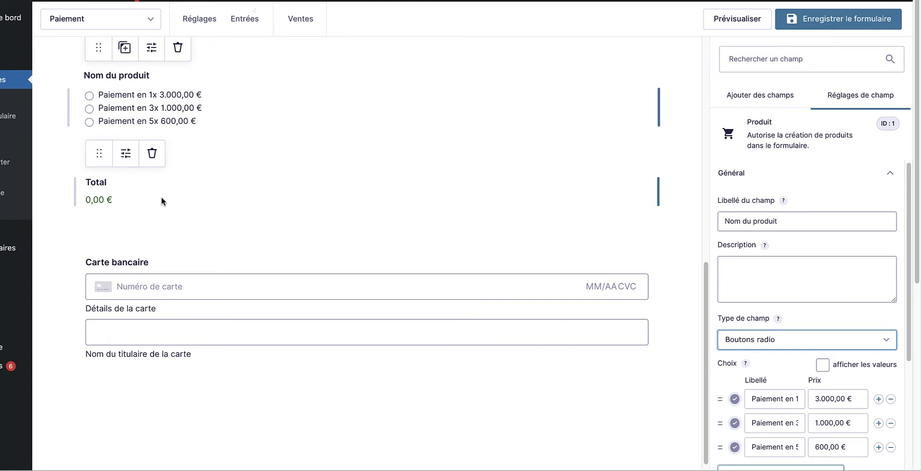
scroll(307, 250, "down", 1)
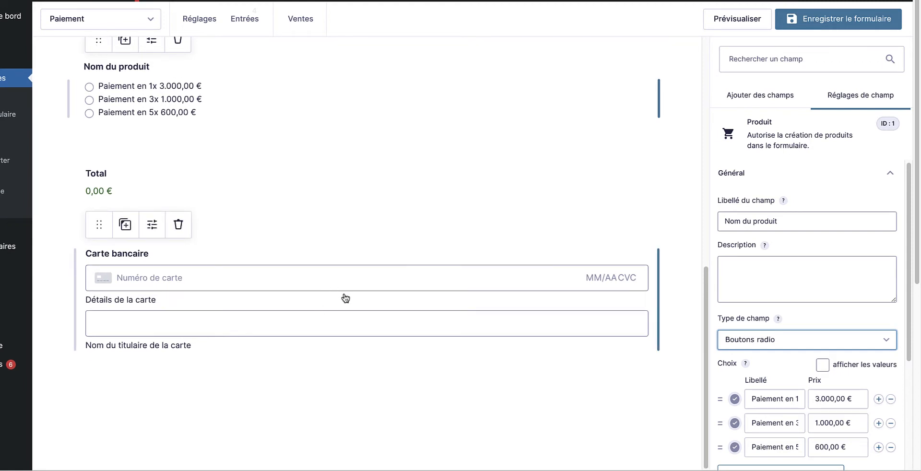
scroll(307, 295, "up", 10)
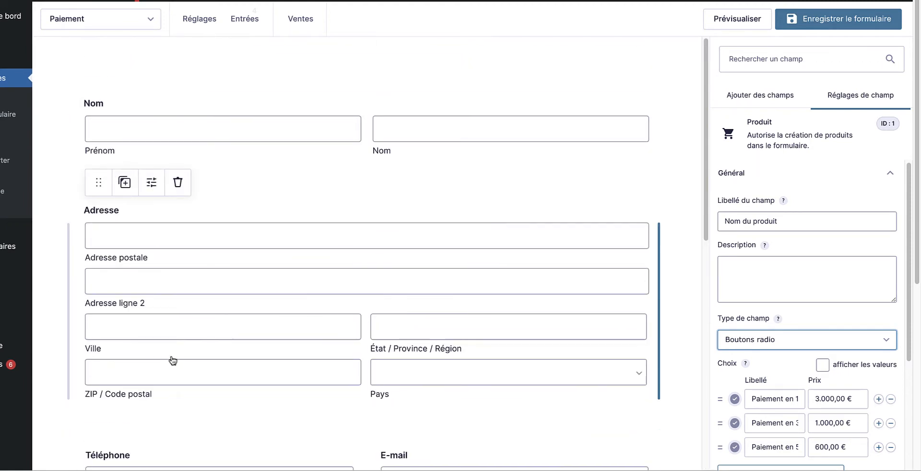
scroll(424, 295, "down", 7)
scroll(426, 299, "down", 5)
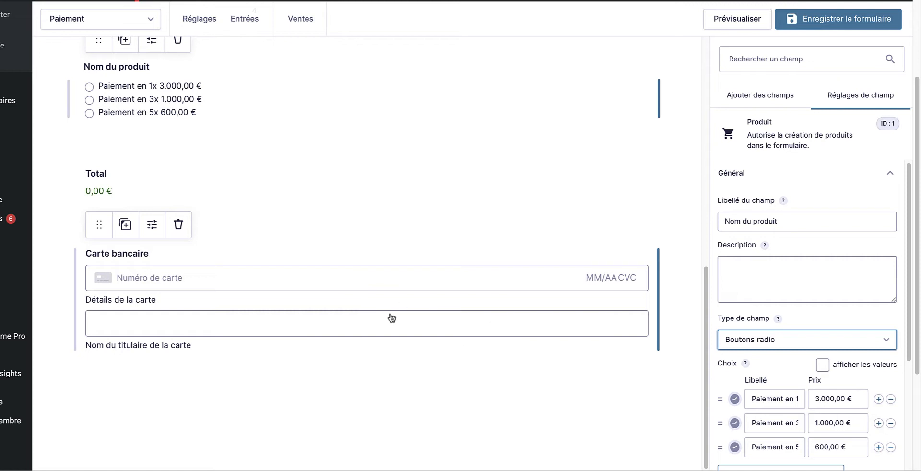
scroll(336, 306, "up", 5)
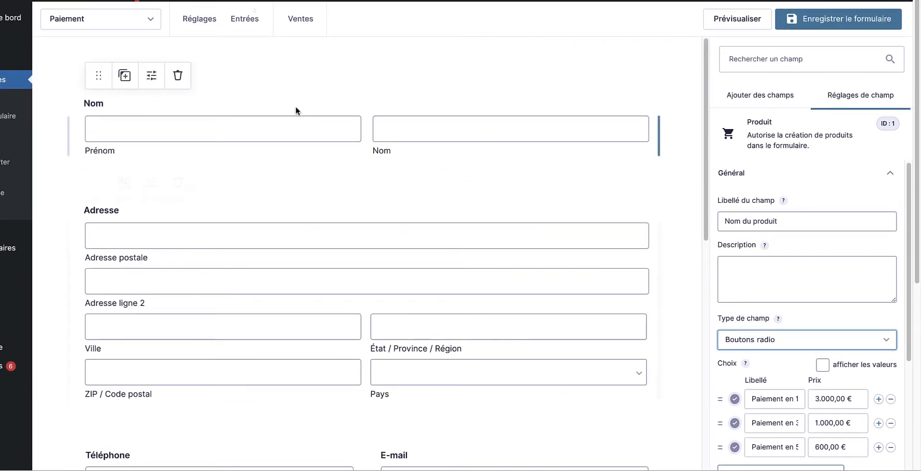
- Open the form's Stripe settings and view the list of Stripe feeds
mouse_move(199, 19)
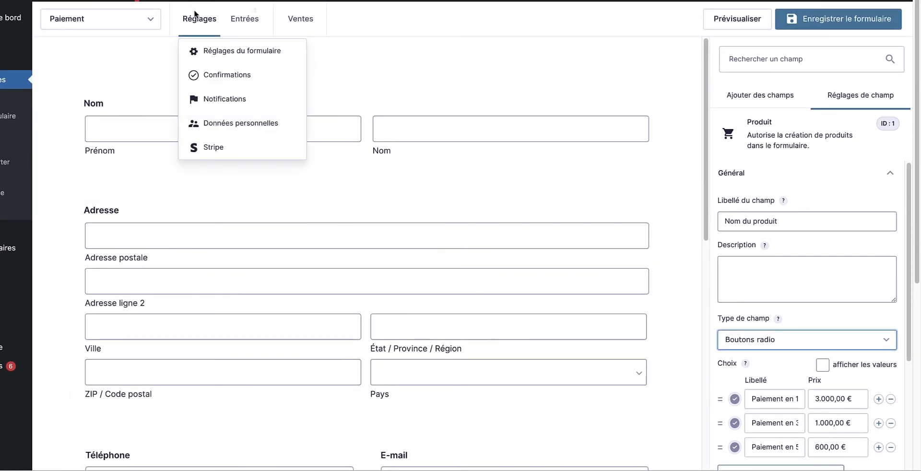
left_click(214, 147)
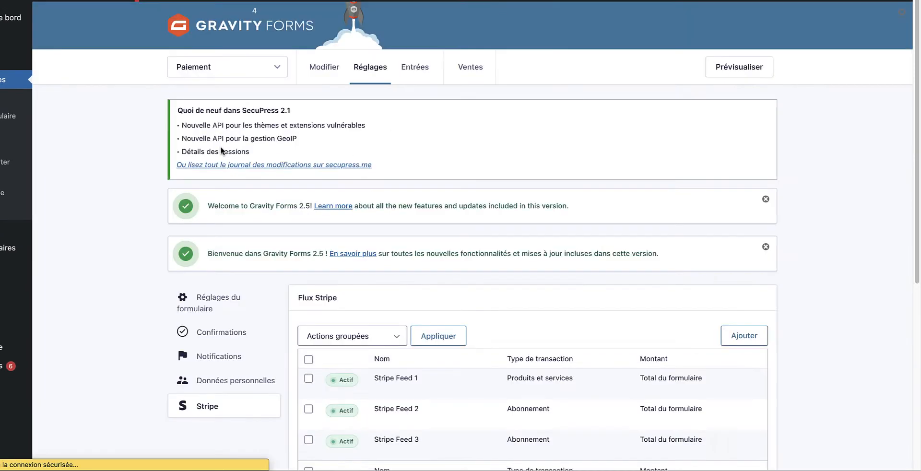
scroll(494, 323, "down", 3)
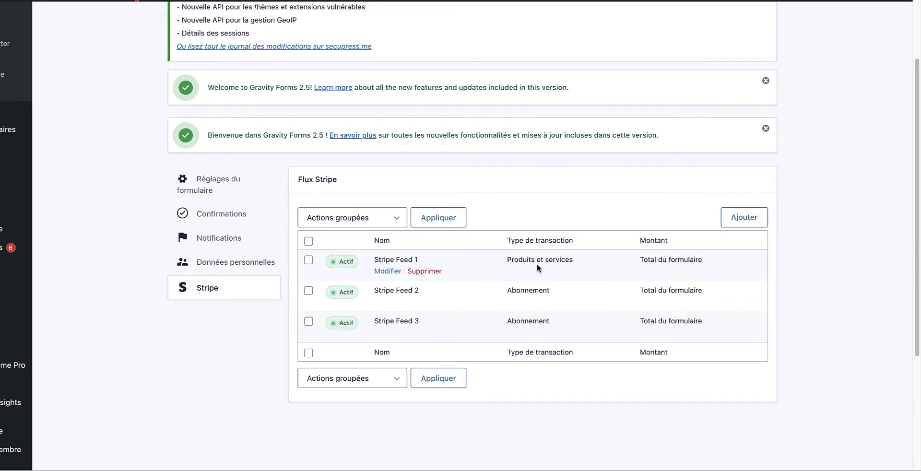
- Open Stripe Feed 1 for editing and examine its billing field mapping and the fields available for its conditional logic
left_click(386, 271)
scroll(401, 205, "down", 10)
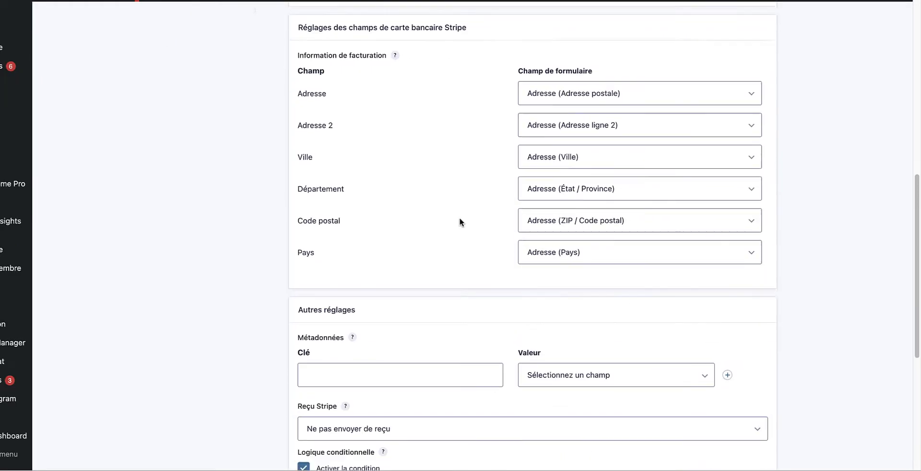
scroll(700, 211, "down", 3)
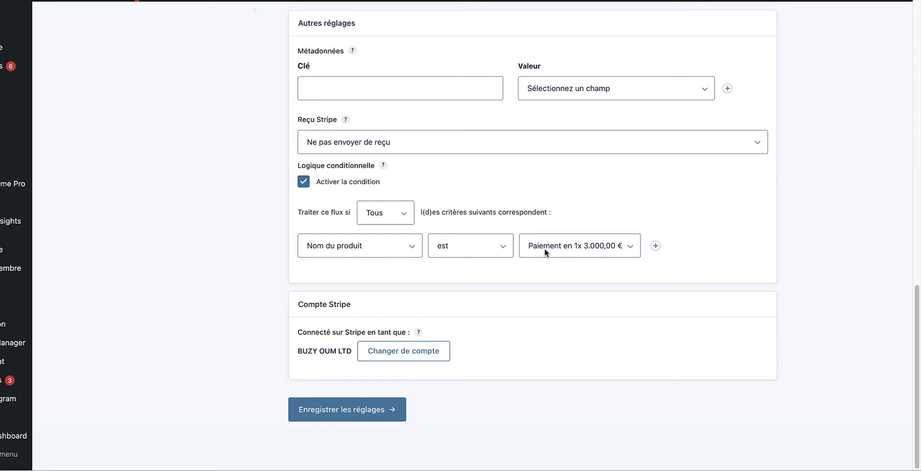
left_click(363, 248)
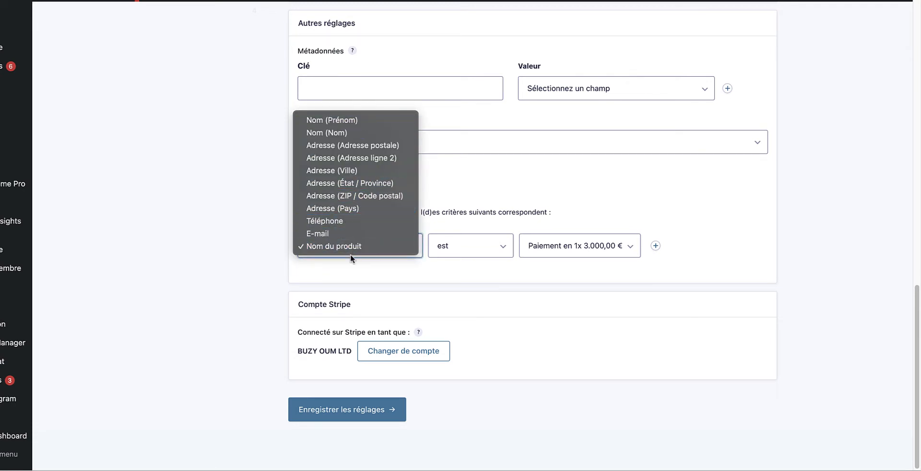
left_click(417, 268)
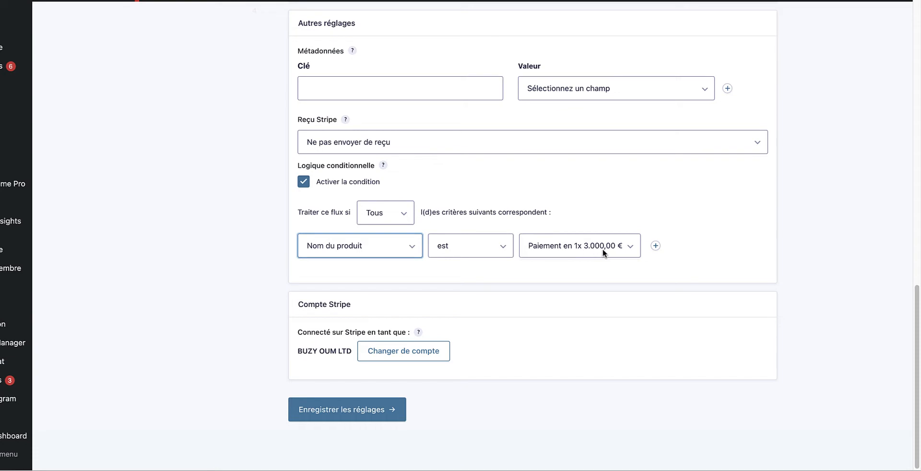
- Check the payment amount options of Stripe Feed 1, keeping Total du formulaire, and look over its billing fields
scroll(668, 374, "up", 5)
scroll(657, 366, "down", 3)
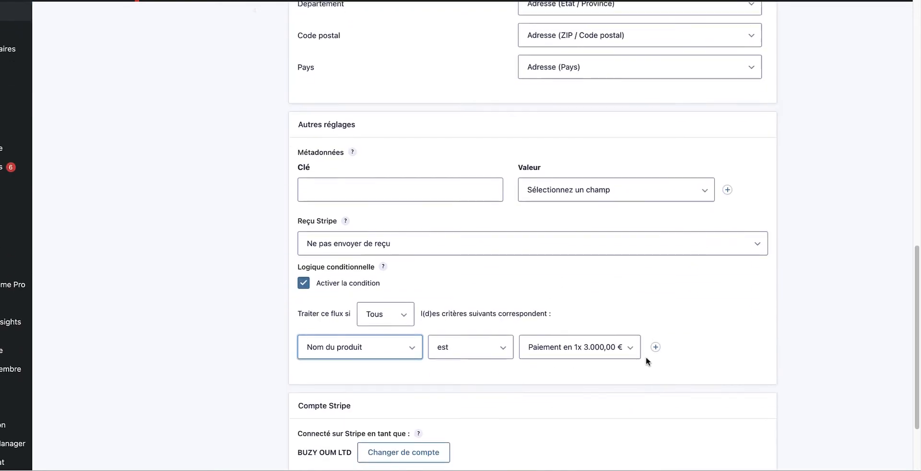
scroll(632, 362, "up", 9)
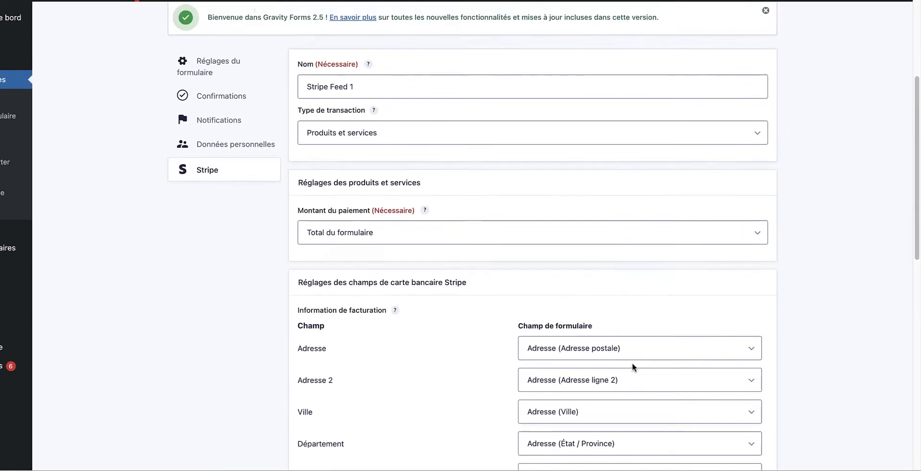
scroll(632, 365, "up", 1)
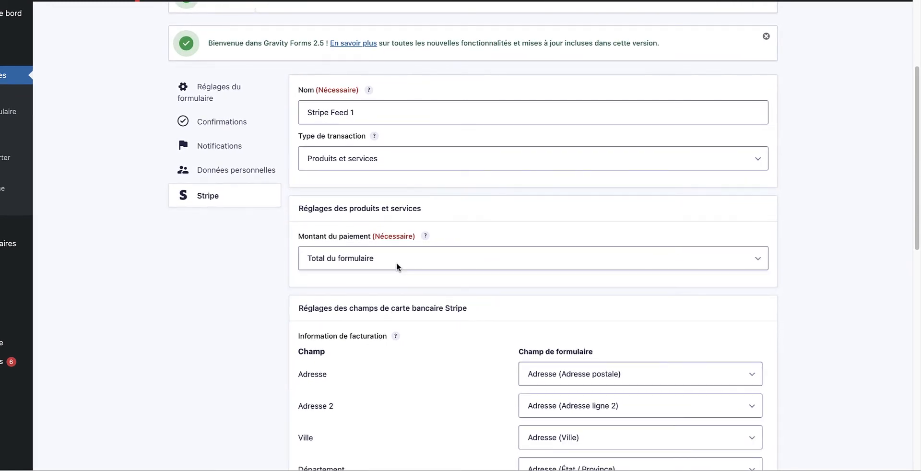
left_click(396, 262)
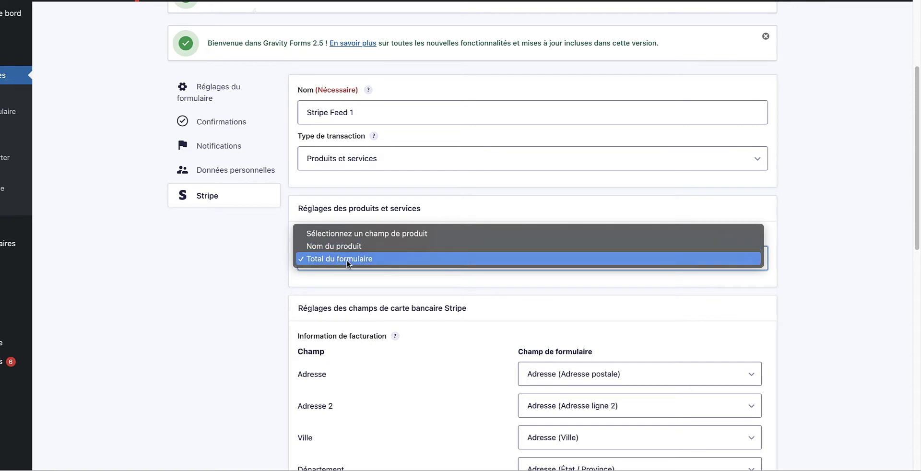
left_click(285, 267)
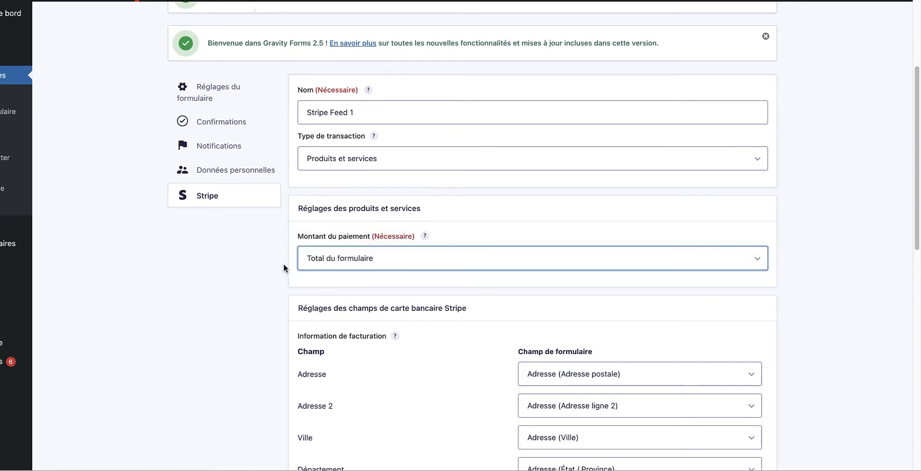
scroll(530, 222, "down", 7)
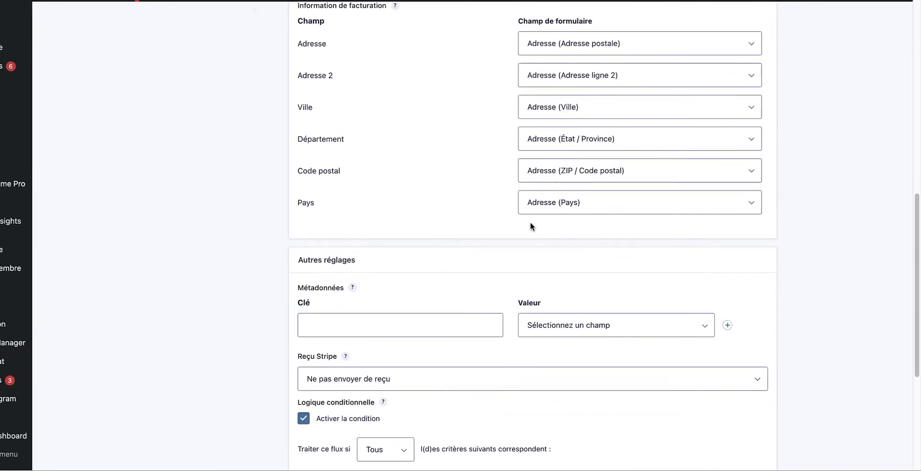
- Switch to the Stripe Feed 2 settings and check its recurring amount options, keeping Total du formulaire
mouse_move(319, 1)
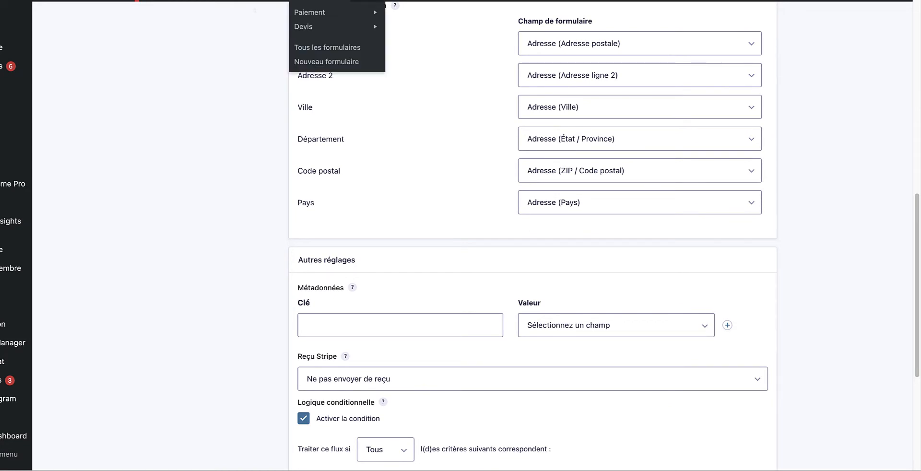
key("ctrl+Tab")
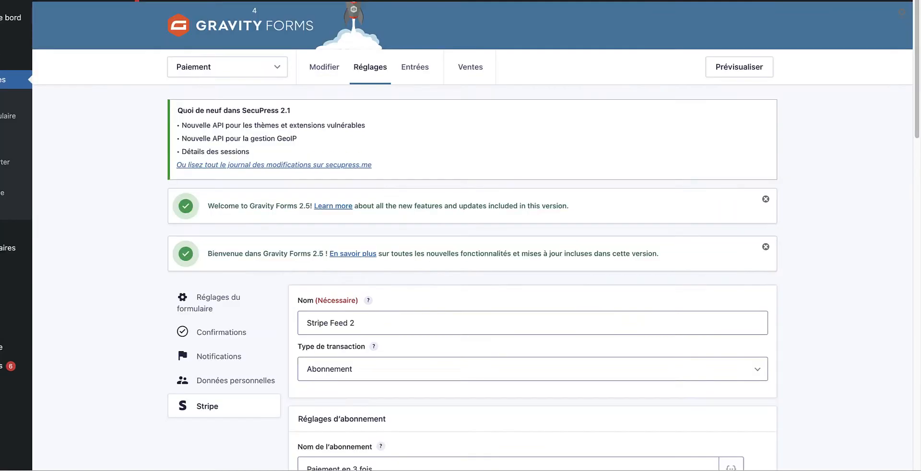
scroll(459, 279, "down", 2)
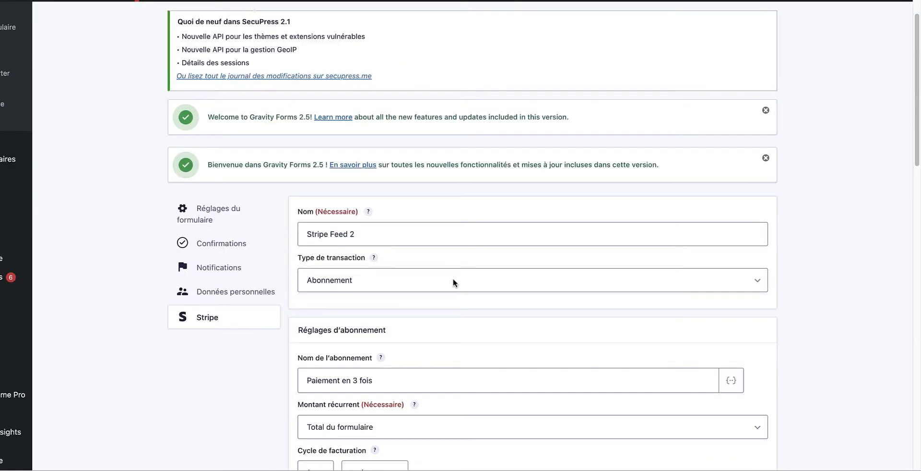
scroll(459, 281, "down", 3)
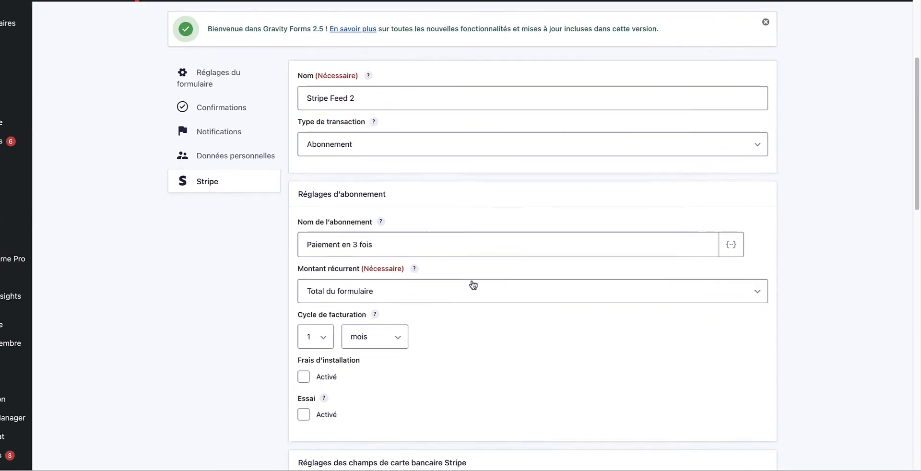
mouse_move(380, 216)
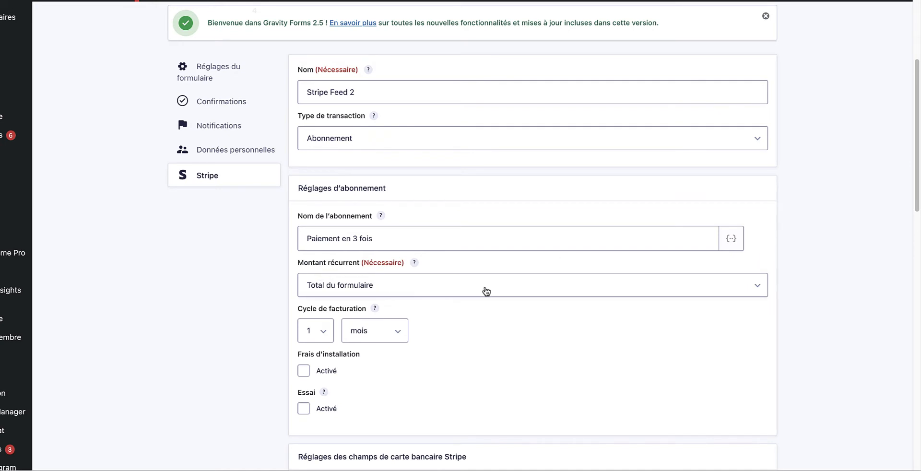
left_click(356, 290)
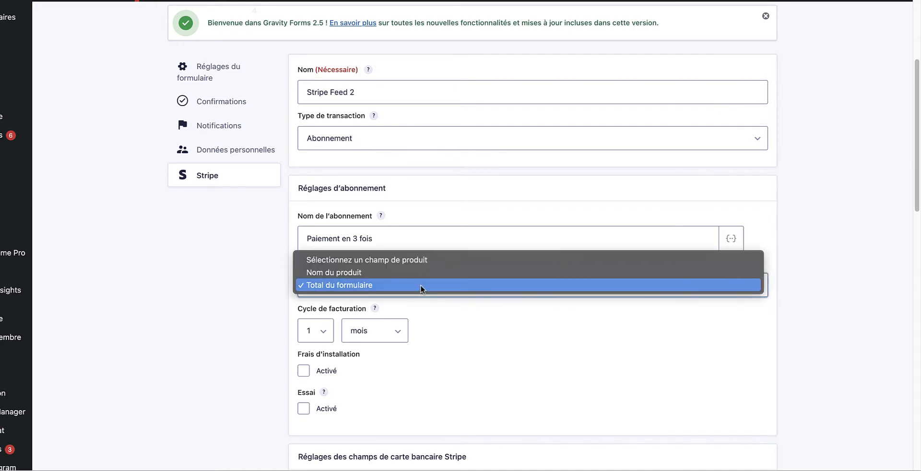
left_click(360, 285)
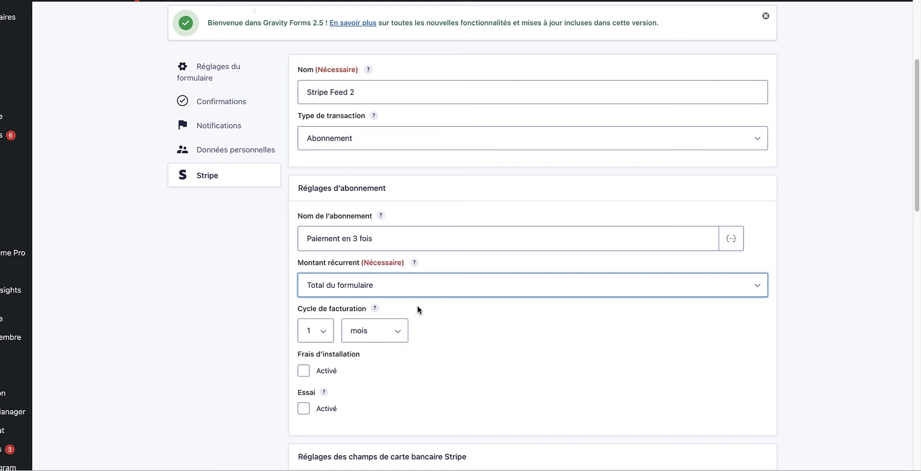
- Check the billing cycle unit options of Stripe Feed 2, keeping mois
scroll(417, 304, "down", 2)
scroll(422, 292, "down", 2)
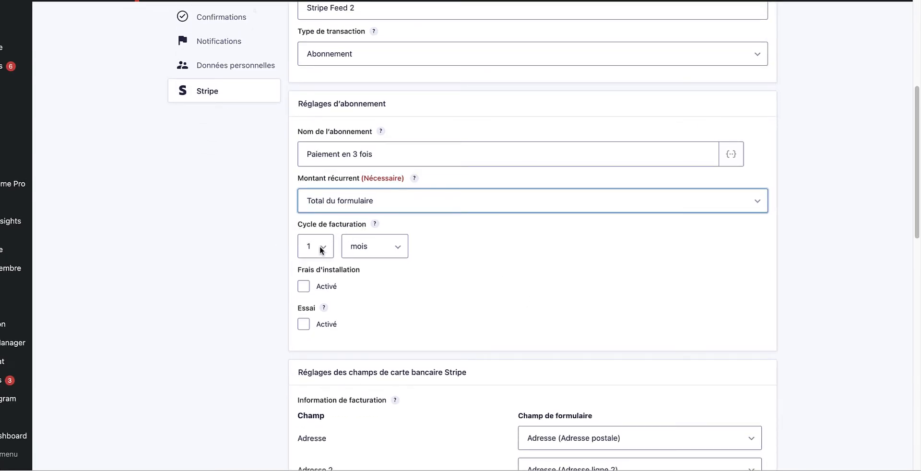
left_click(365, 246)
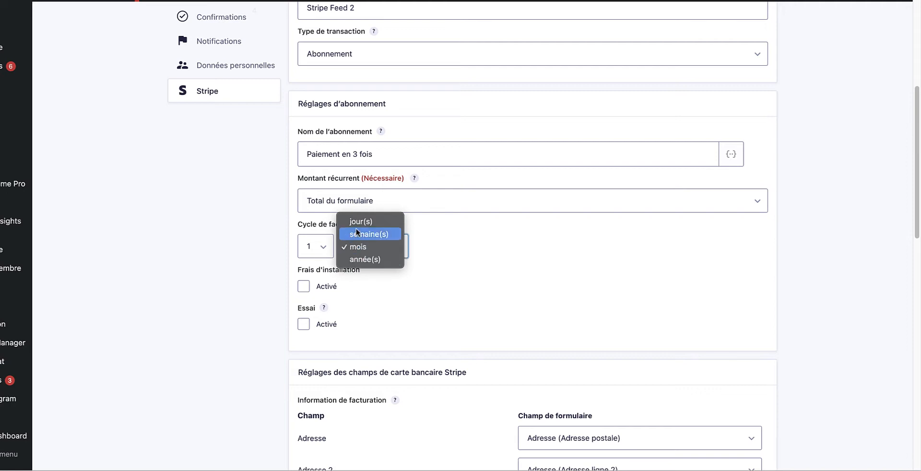
left_click(448, 287)
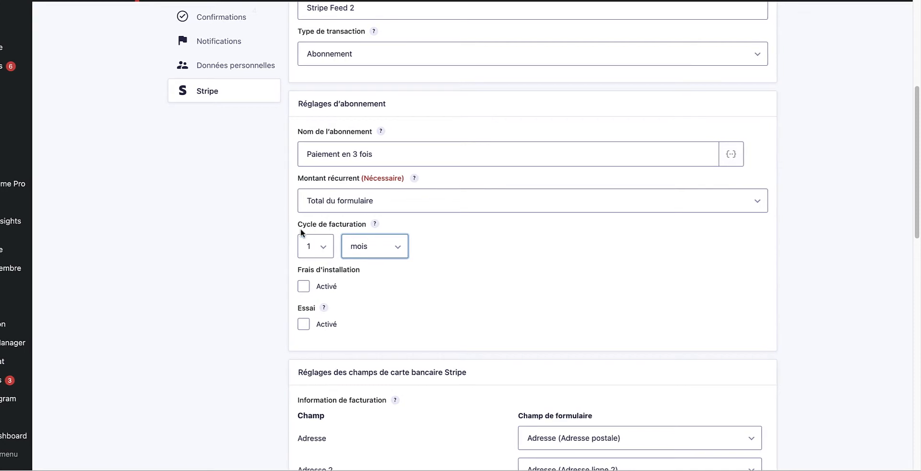
- Examine Stripe Feed 2's billing field mapping, customer information and conditional logic, keeping Nom du produit as the description
scroll(407, 280, "down", 4)
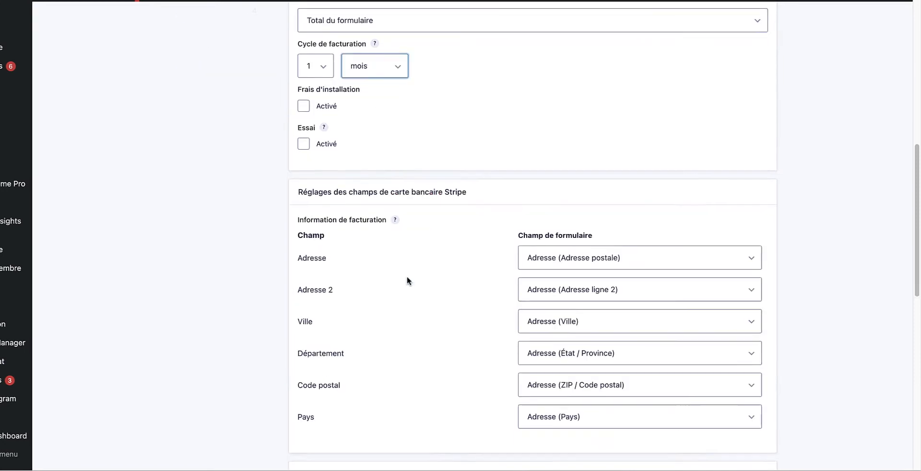
scroll(407, 280, "down", 4)
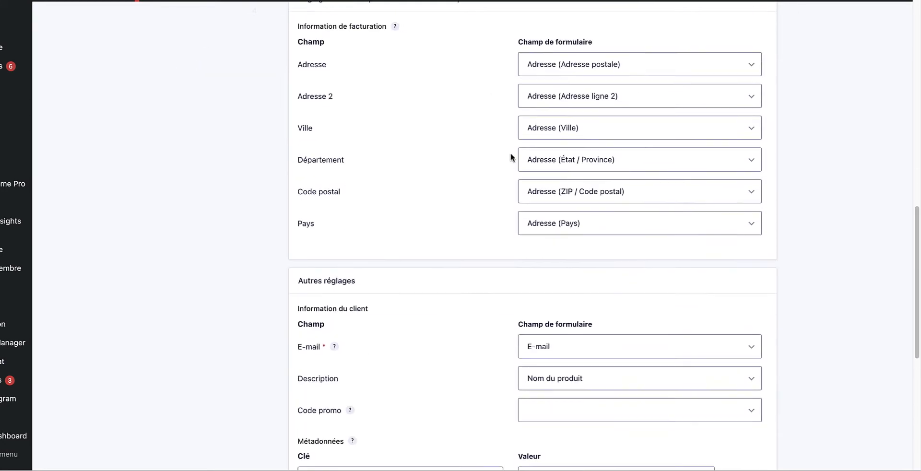
scroll(448, 220, "down", 2)
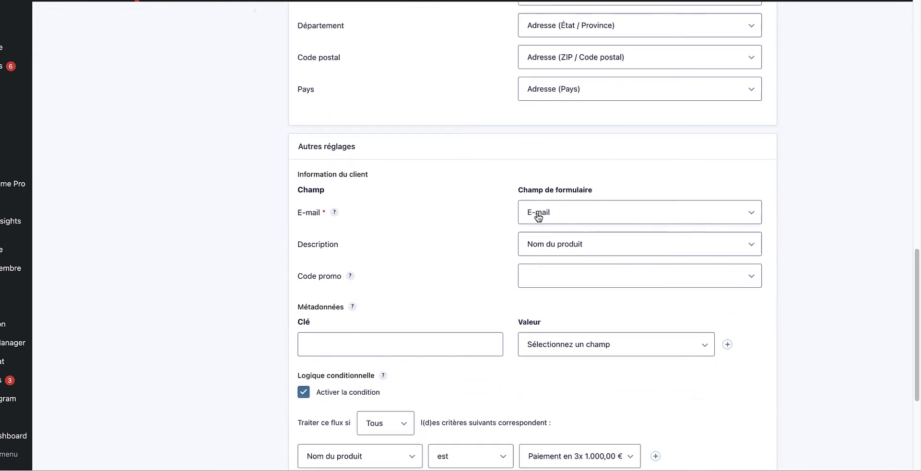
scroll(677, 216, "down", 1)
scroll(676, 216, "down", 1)
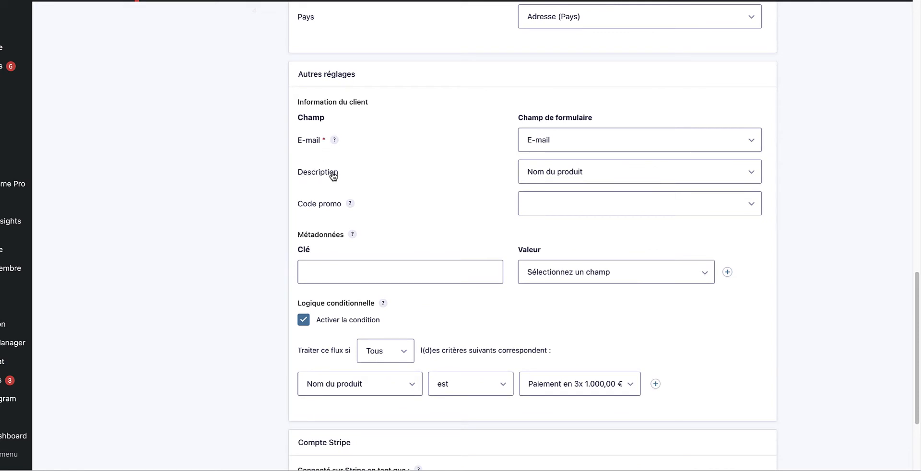
left_click(664, 174)
left_click(663, 172)
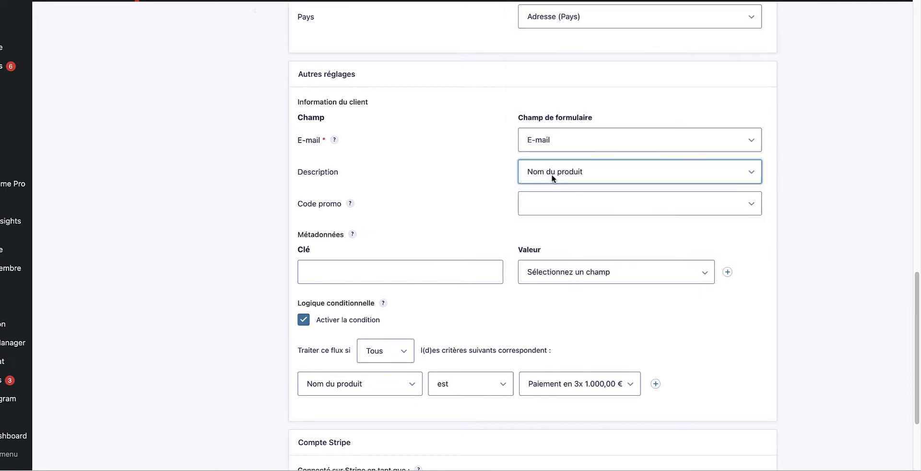
left_click(551, 174)
left_click(488, 182)
- Switch to the Stripe Feed 3 settings and examine its subscription name, billing cycle and conditional logic
scroll(488, 182, "down", 5)
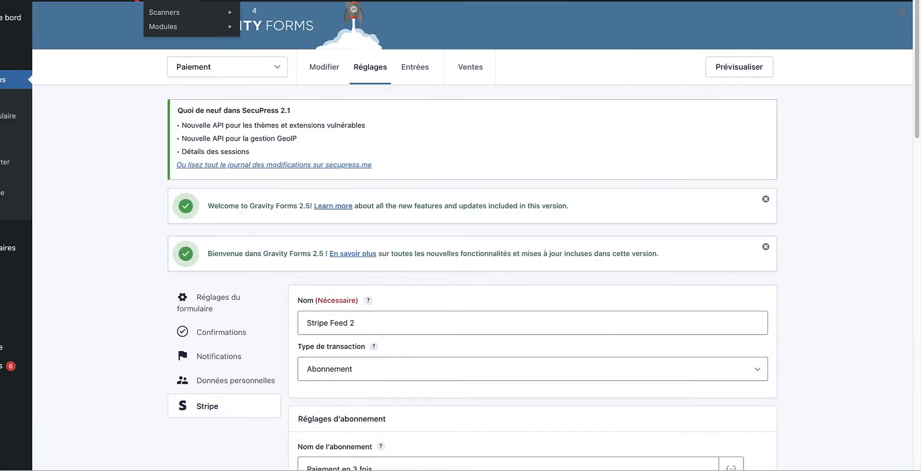
scroll(530, 327, "down", 6)
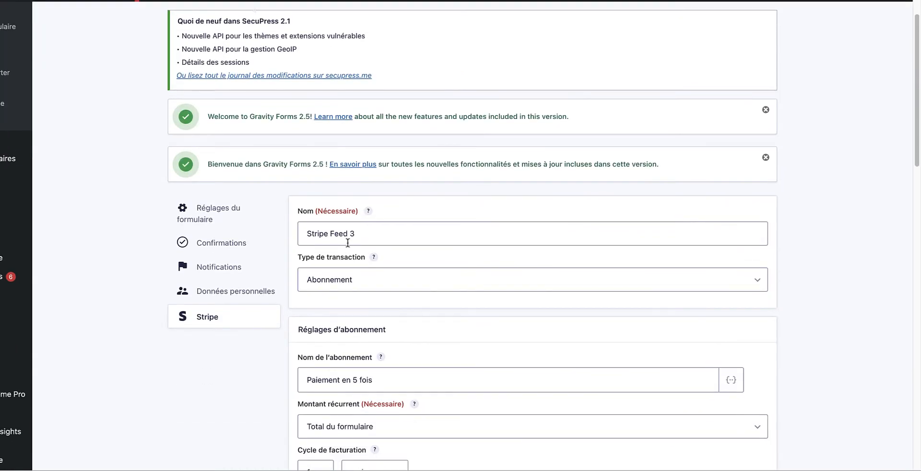
scroll(515, 219, "down", 15)
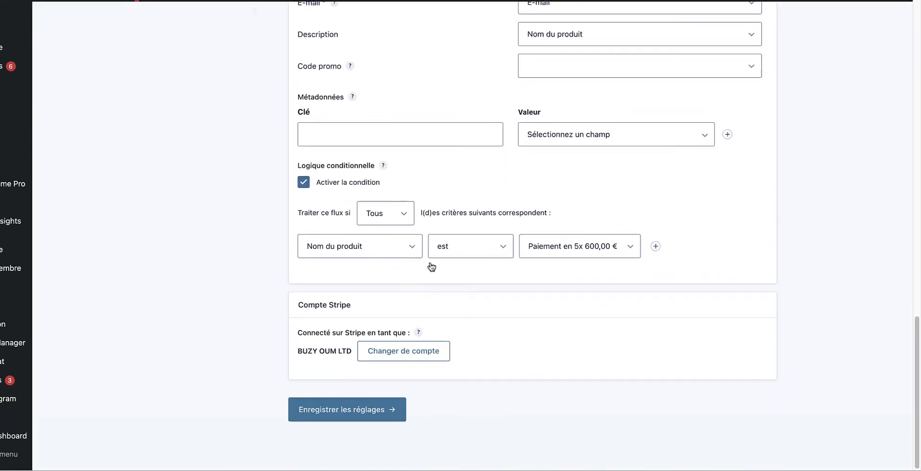
scroll(602, 356, "up", 1)
scroll(601, 353, "up", 15)
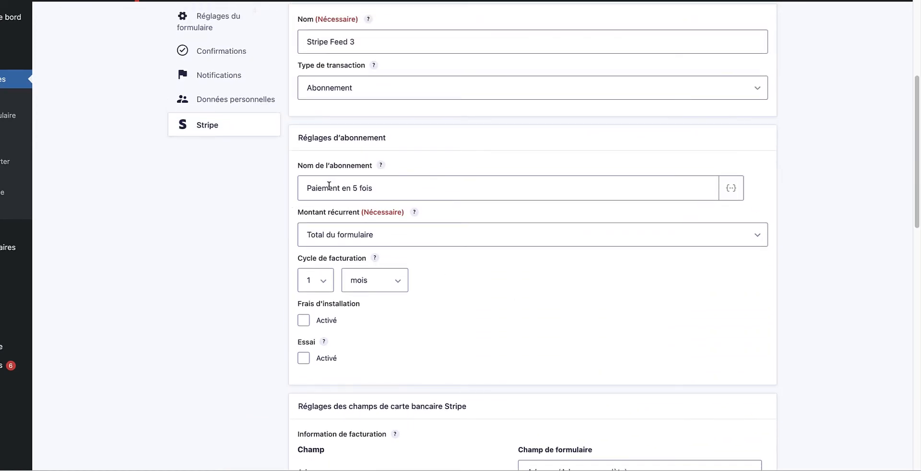
scroll(515, 289, "up", 6)
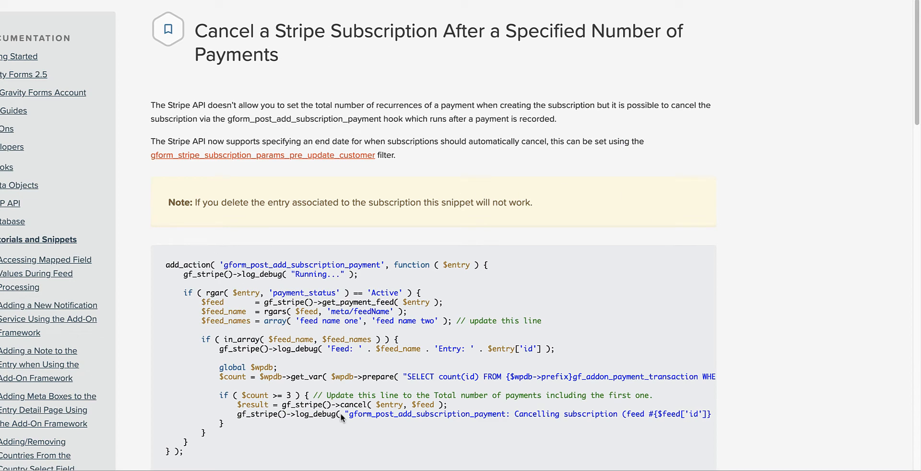
- Read the Gravity Docs article on cancelling a Stripe subscription after a specified number of payments, including its code snippet
scroll(336, 398, "down", 3)
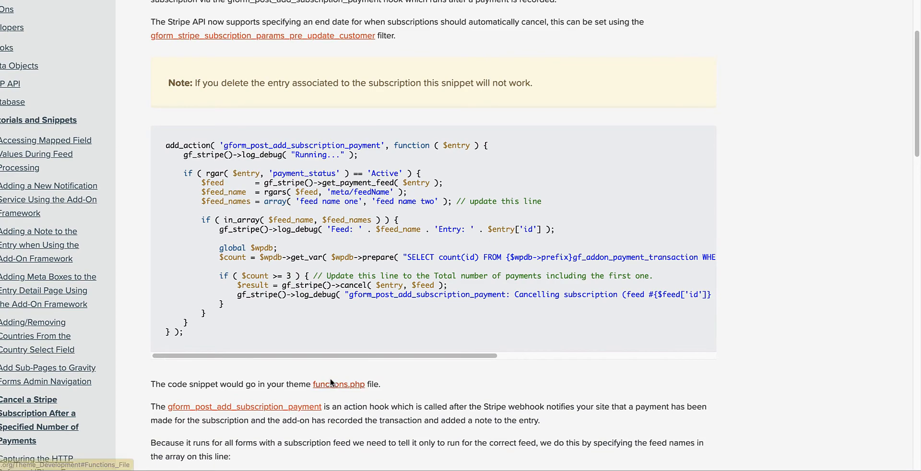
scroll(330, 382, "down", 3)
scroll(329, 378, "up", 6)
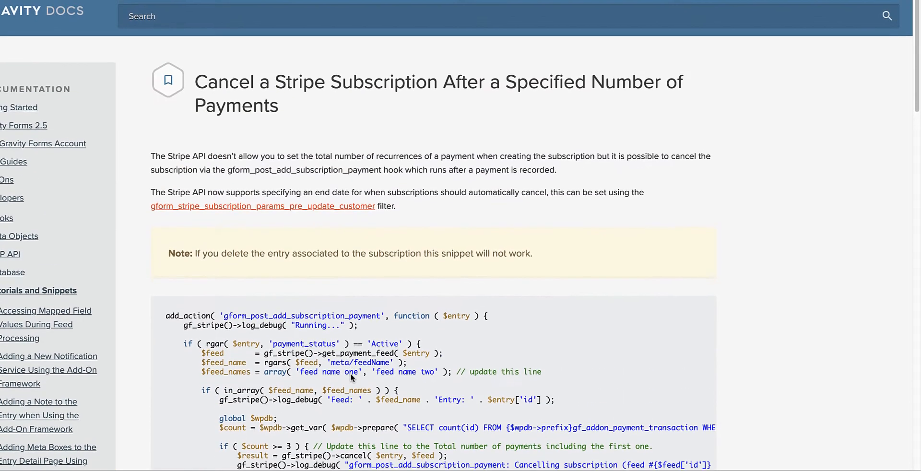
scroll(354, 376, "down", 2)
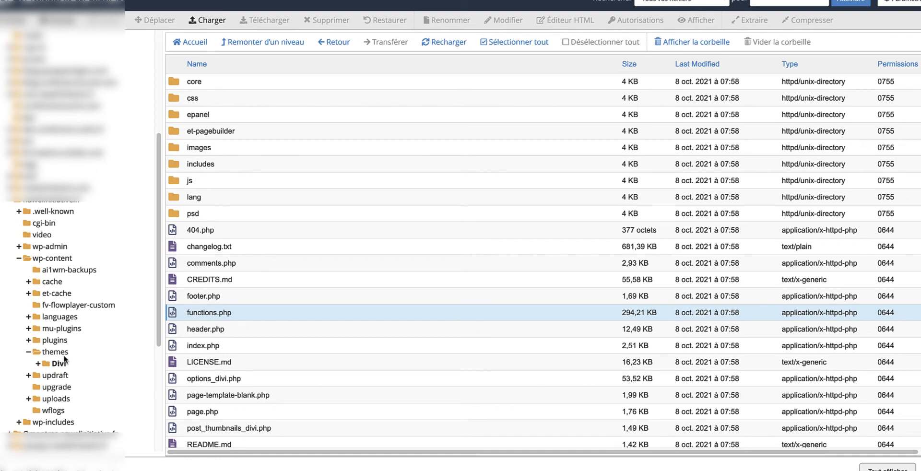
- In the hosting file manager, go to the Divi folder under themes and open functions.php for editing
left_click(58, 352)
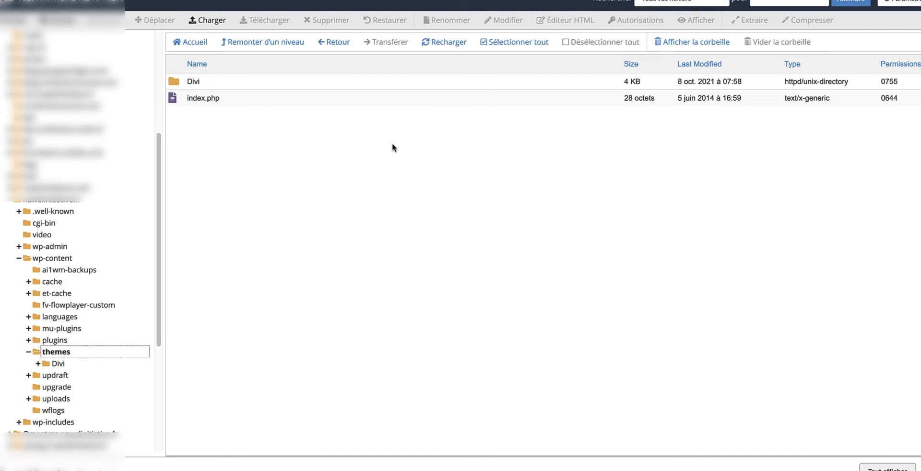
double_click(173, 82)
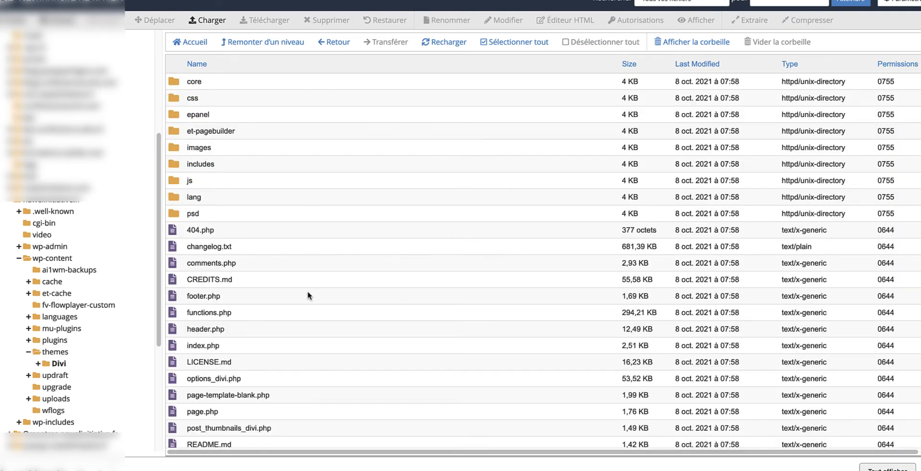
right_click(215, 318)
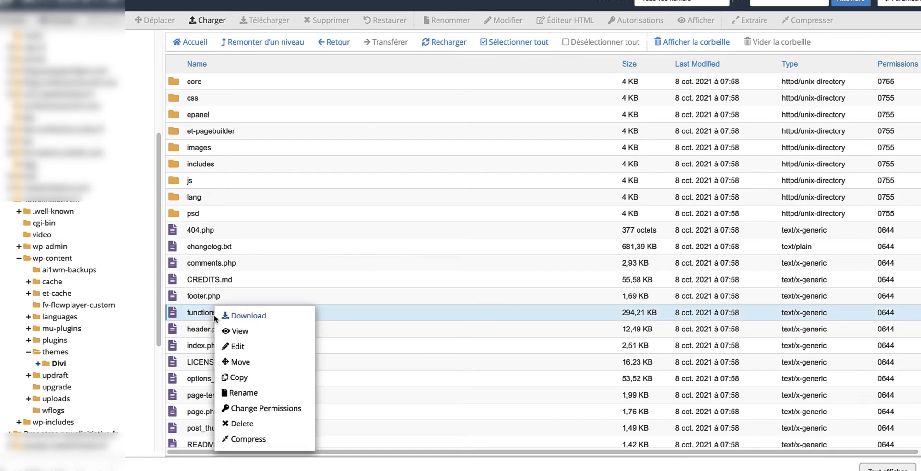
left_click(237, 346)
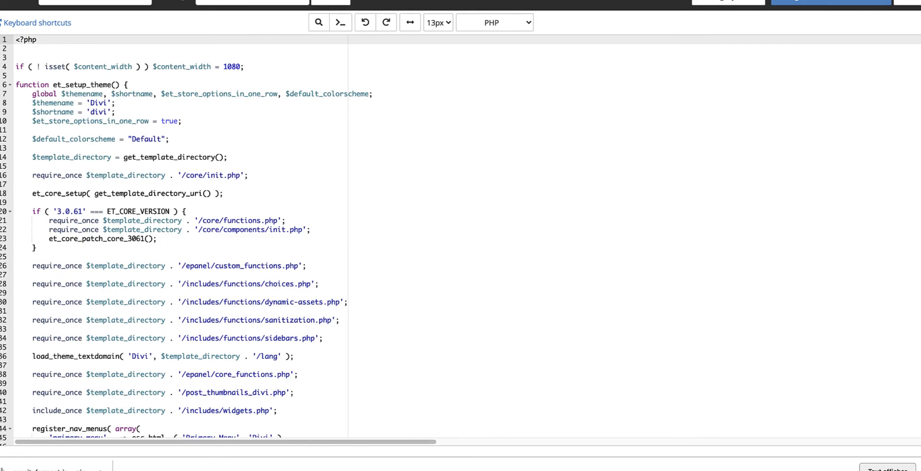
- Paste the gform_post_add_subscription_payment snippet from Gravity Docs at the end of functions.php, separated from the existing code by blank lines
key("ctrl+End")
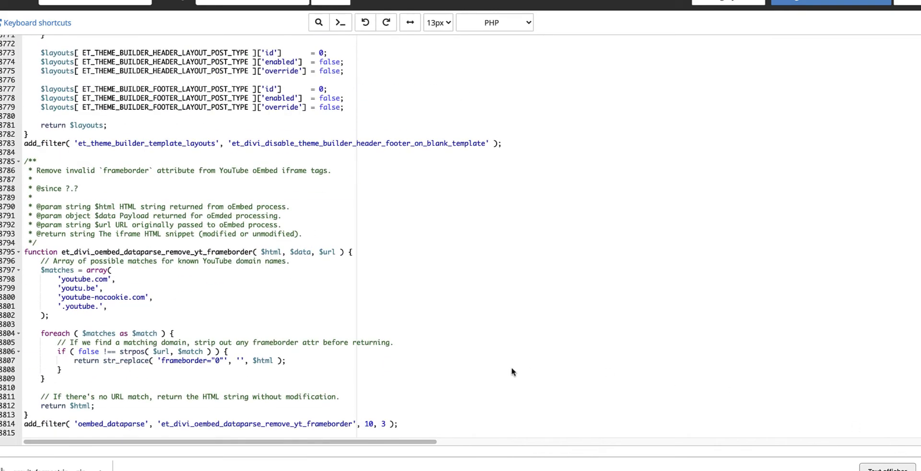
left_click(464, 424)
key("Return")
key("Return")
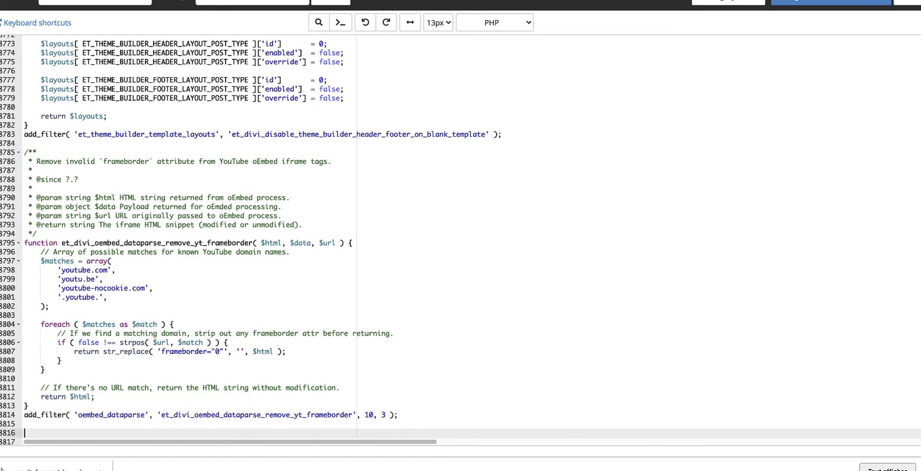
scroll(389, 396, "down", 1)
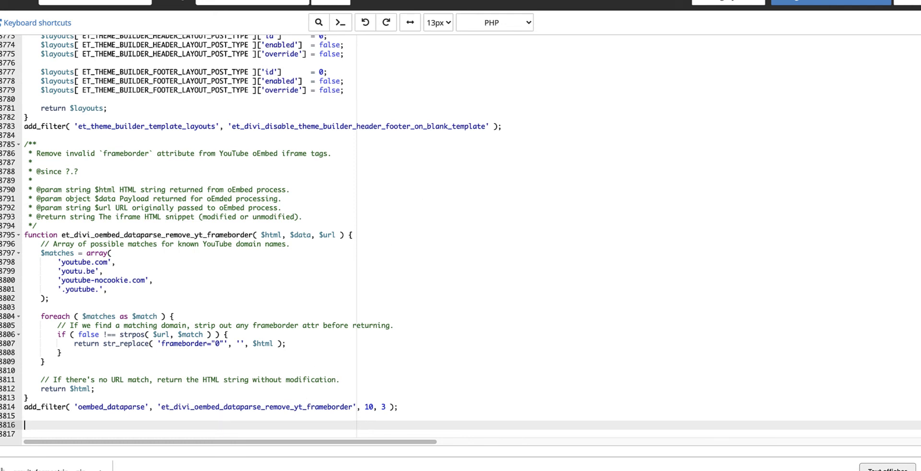
left_click(571, 0)
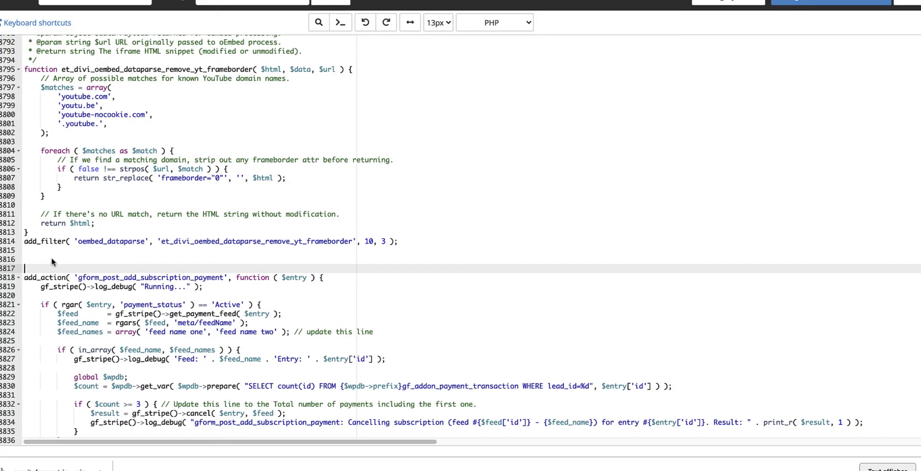
- Add the comment //GRAVITY FORM above the pasted snippet
left_click(50, 214)
key("shift+Home")
left_click_drag(42, 214, 39, 257)
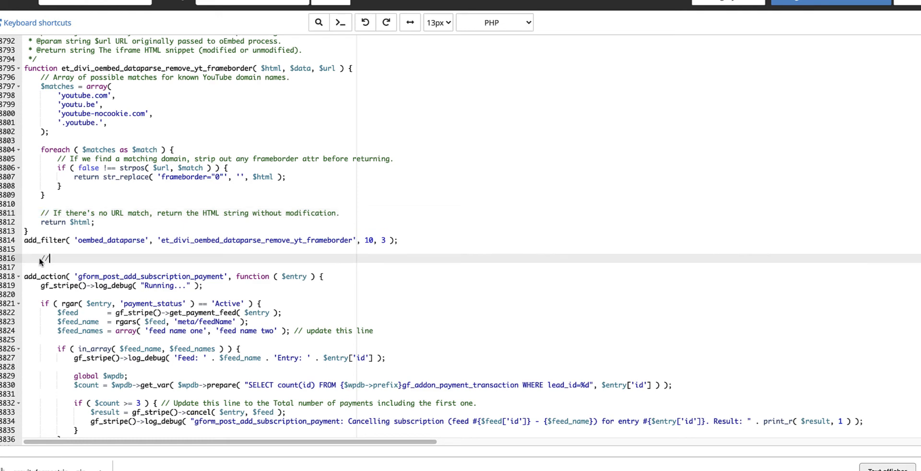
type("GRAVITY FORM")
- Remove the second entry, 'feed name two', from the $feed_names array in the snippet
left_click_drag(207, 331, 280, 335)
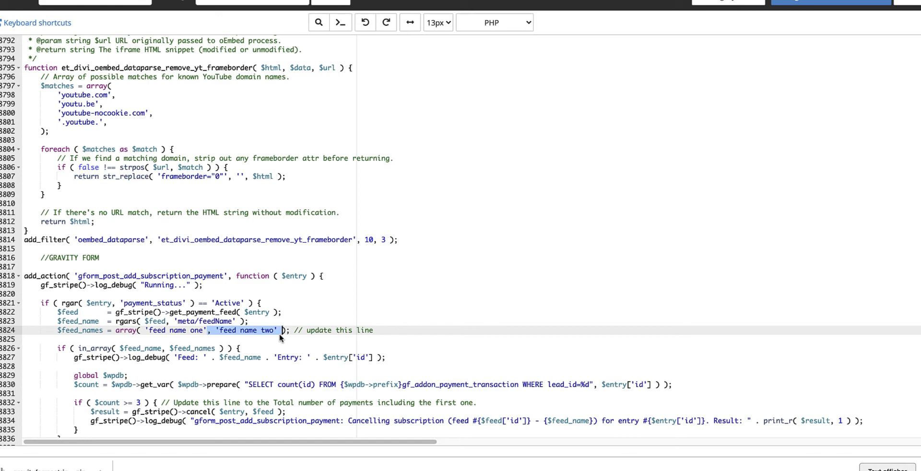
scroll(280, 337, "right", 1)
scroll(276, 337, "down", 1)
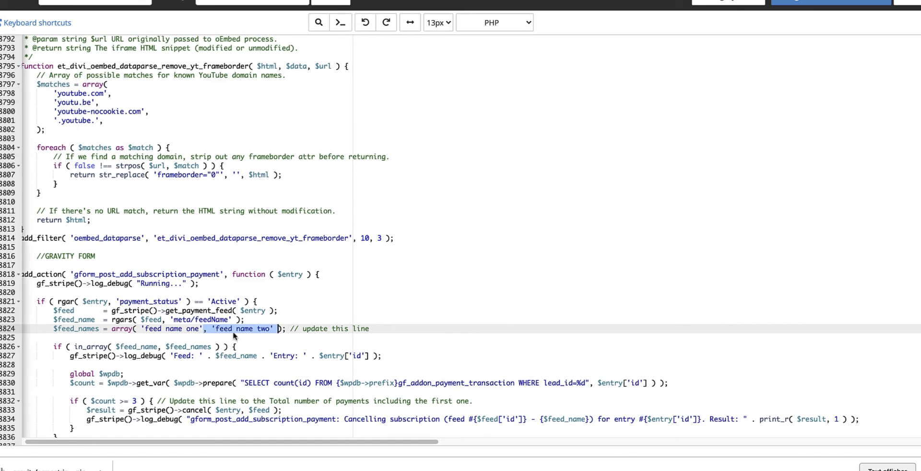
left_click(158, 330)
left_click(182, 330)
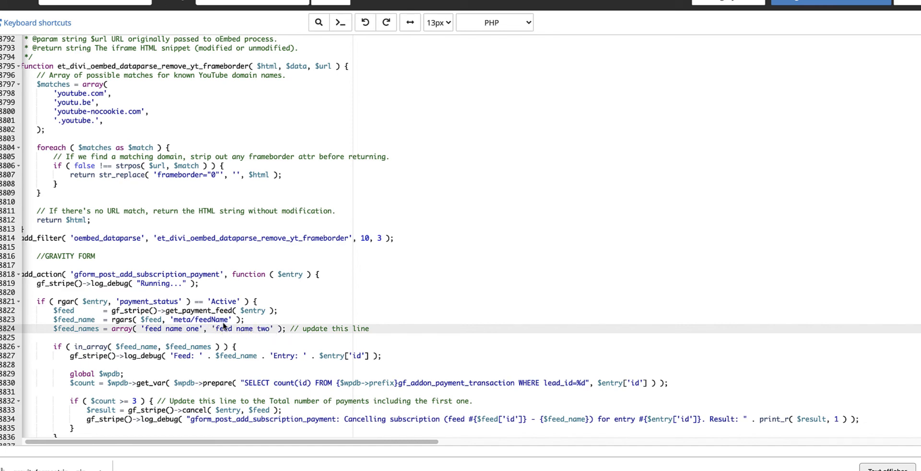
scroll(232, 331, "down", 1)
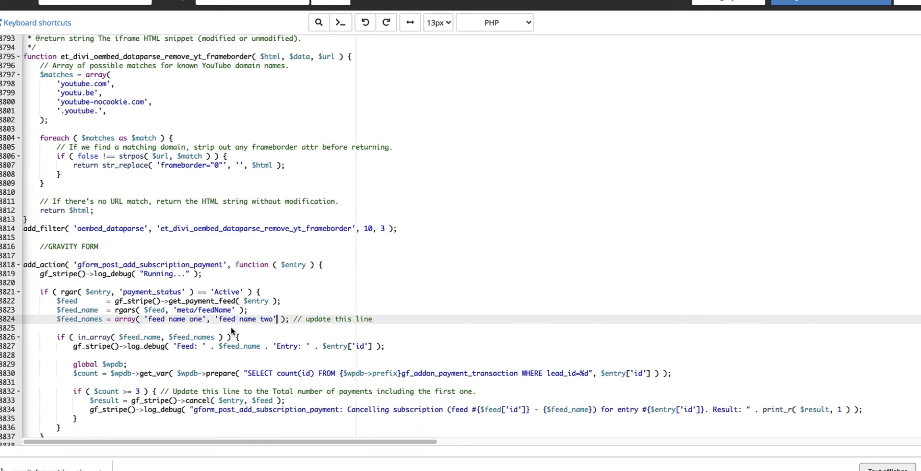
left_click_drag(280, 320, 207, 323)
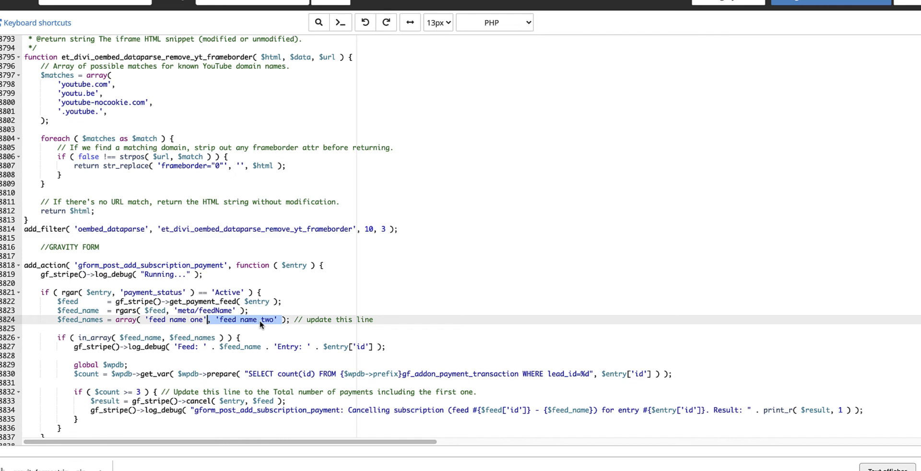
key("BackSpace")
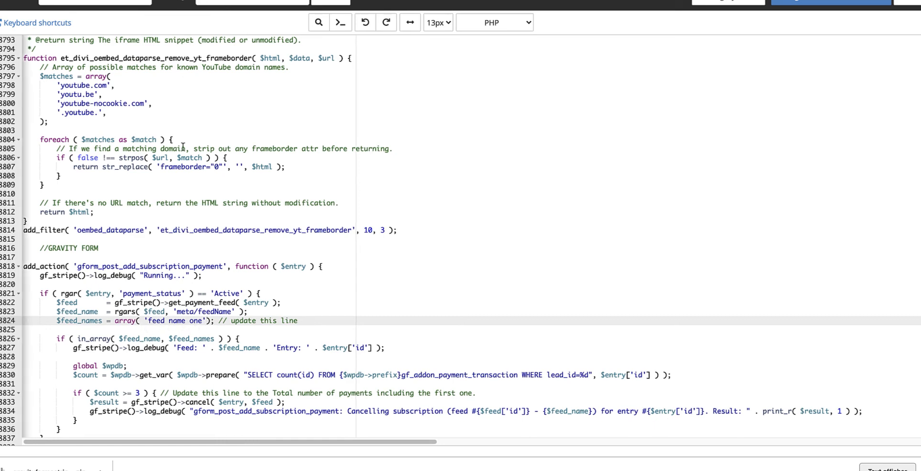
- Switch to the Gravity Forms settings of Stripe Feed 2 and copy the feed's name
left_click(207, 320)
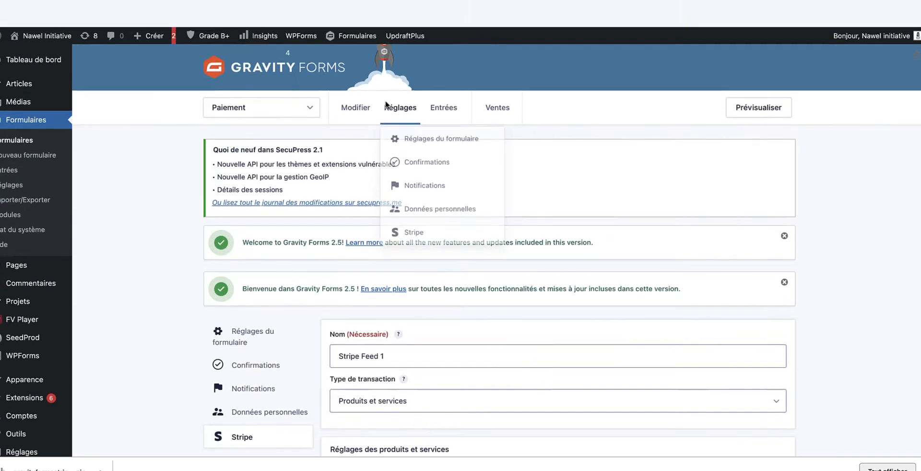
scroll(435, 354, "down", 3)
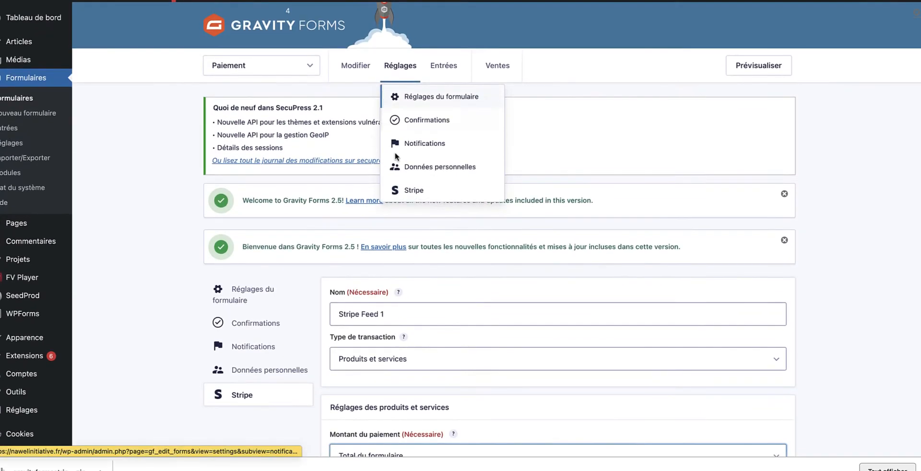
scroll(435, 354, "down", 2)
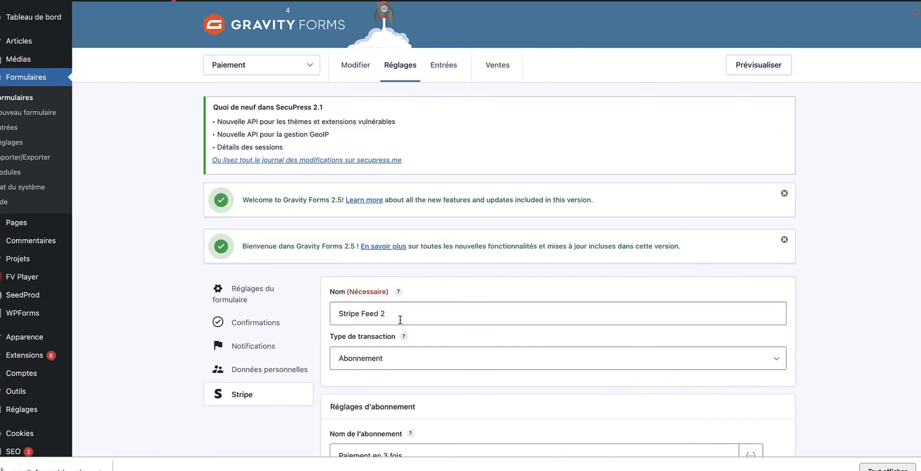
left_click_drag(400, 319, 336, 315)
key("ctrl+c")
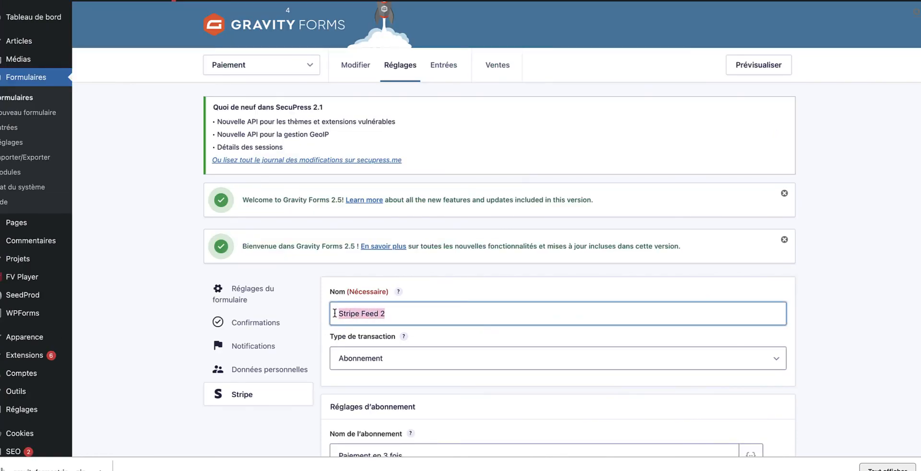
- Replace 'feed name one' in the snippet's $feed_names array in functions.php with the copied name, 'Stripe Feed 2'
scroll(420, 377, "down", 5)
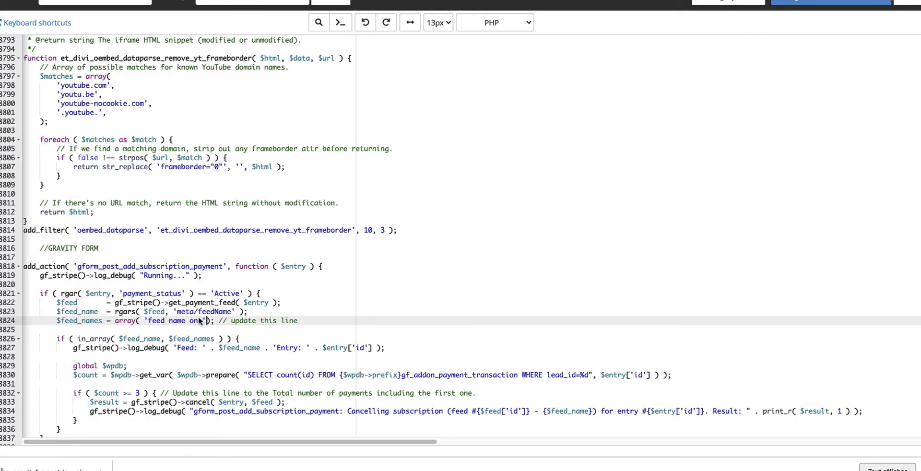
left_click_drag(202, 321, 149, 323)
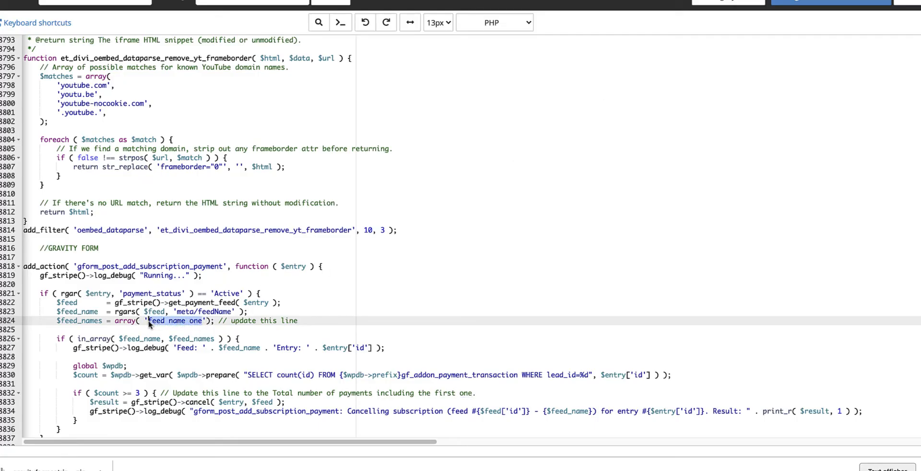
key("ctrl+v")
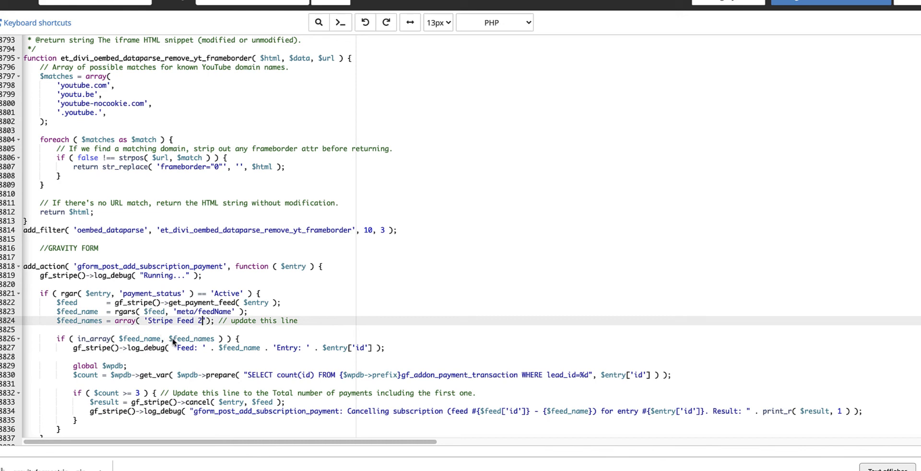
- Check the number of payments in the snippet's $count condition against the 3-instalment plan
scroll(174, 336, "down", 1)
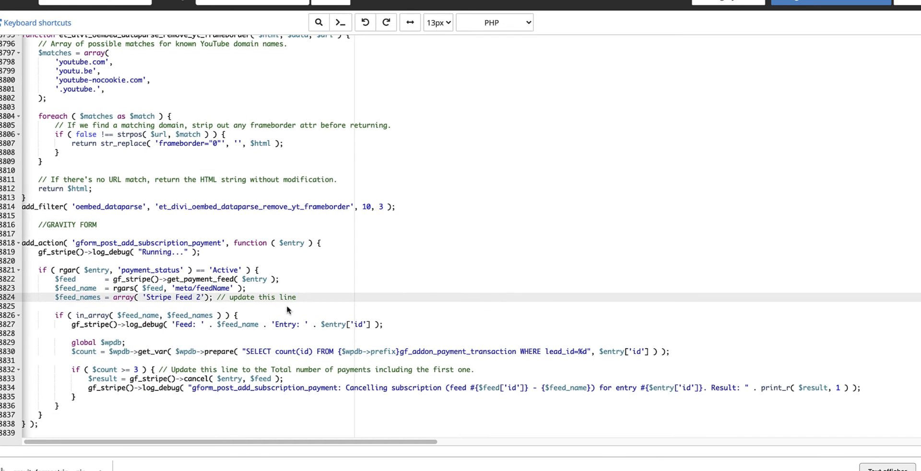
left_click(136, 370)
double_click(137, 371)
left_click(136, 370)
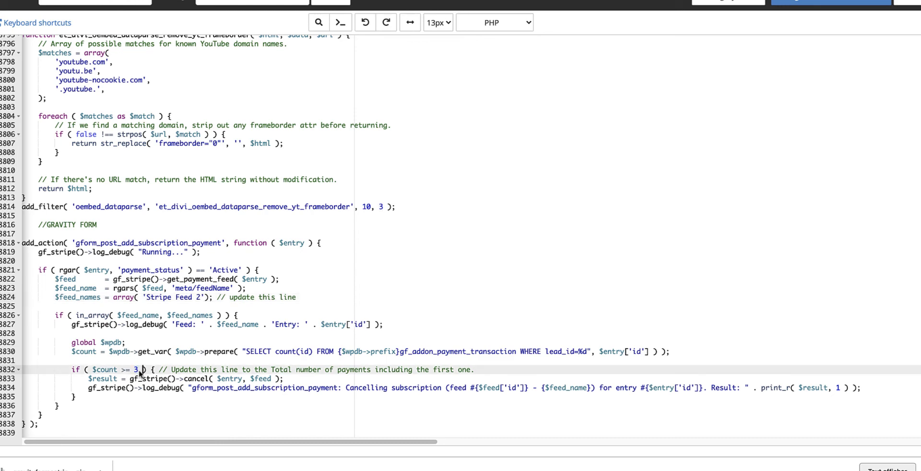
scroll(134, 374, "up", 1)
scroll(135, 374, "right", 1)
scroll(128, 378, "down", 1)
scroll(129, 378, "left", 1)
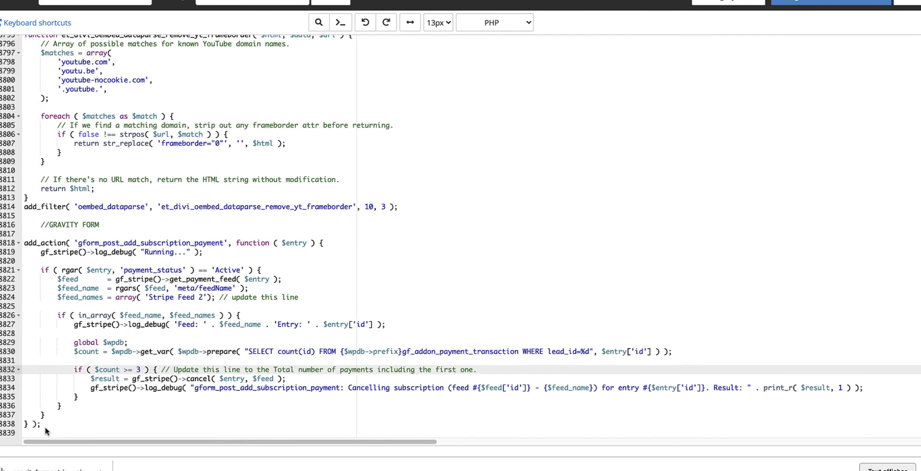
- Copy the whole Gravity Forms snippet together with its //GRAVITY FORM comment
left_click_drag(48, 426, 13, 244)
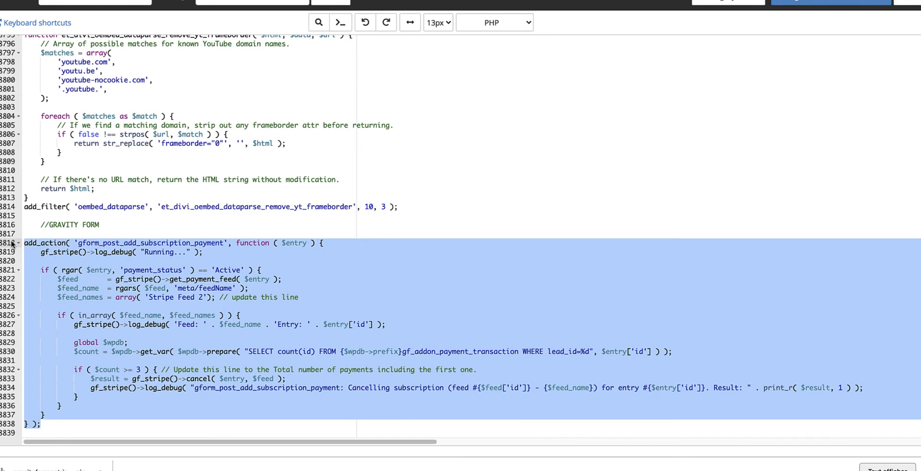
left_click(27, 225)
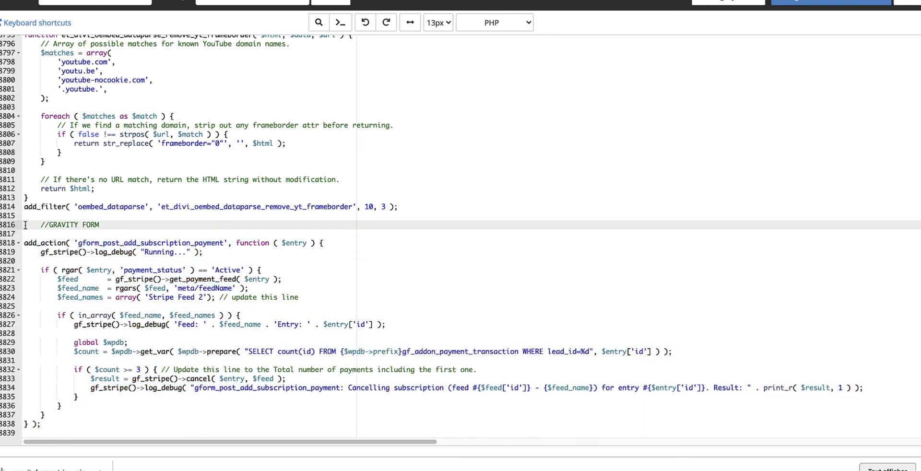
left_click_drag(28, 226, 63, 427)
key("ctrl+c")
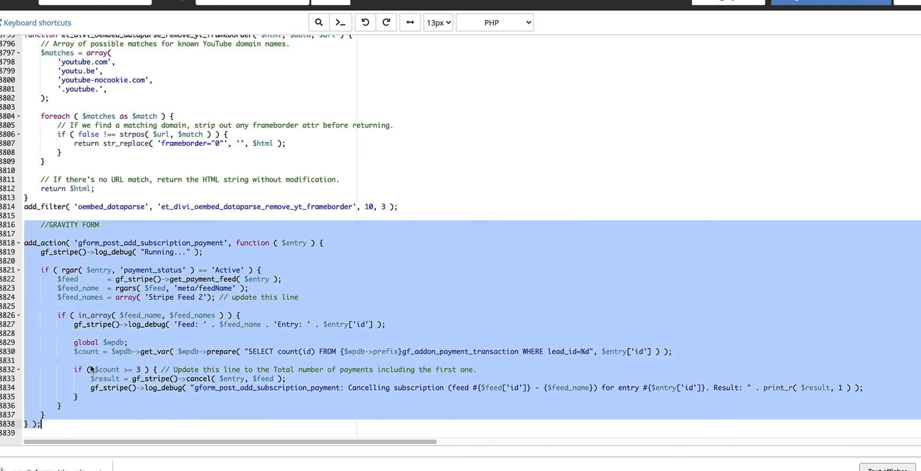
- Extend the comment above the original snippet to read //GRAVITY FORM paiement en 3 fois
left_click(109, 224)
type("paiement en ")
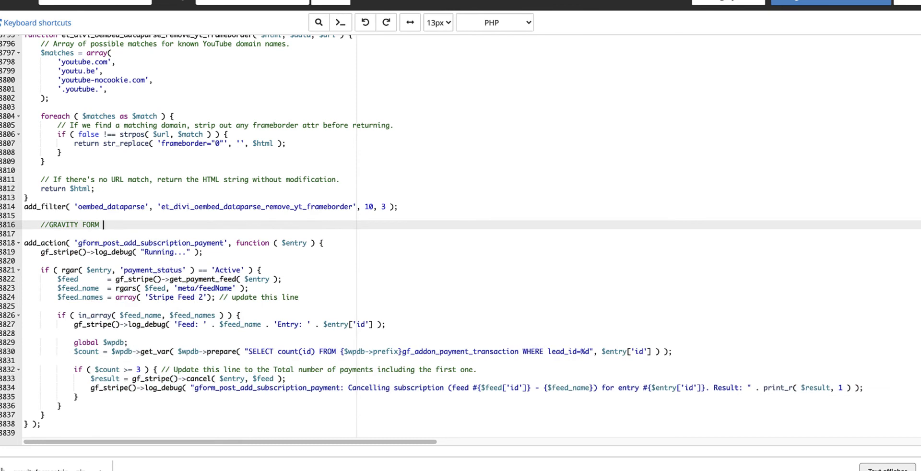
type("3 fois")
scroll(113, 224, "right", 3)
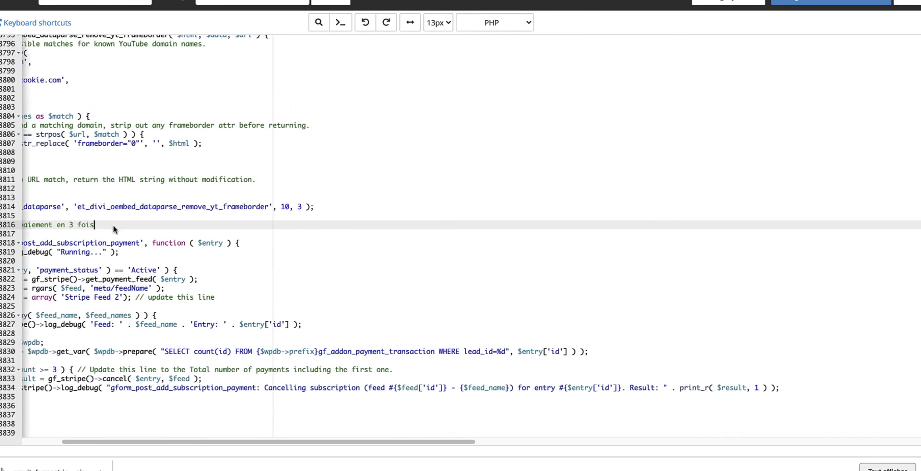
scroll(113, 225, "left", 3)
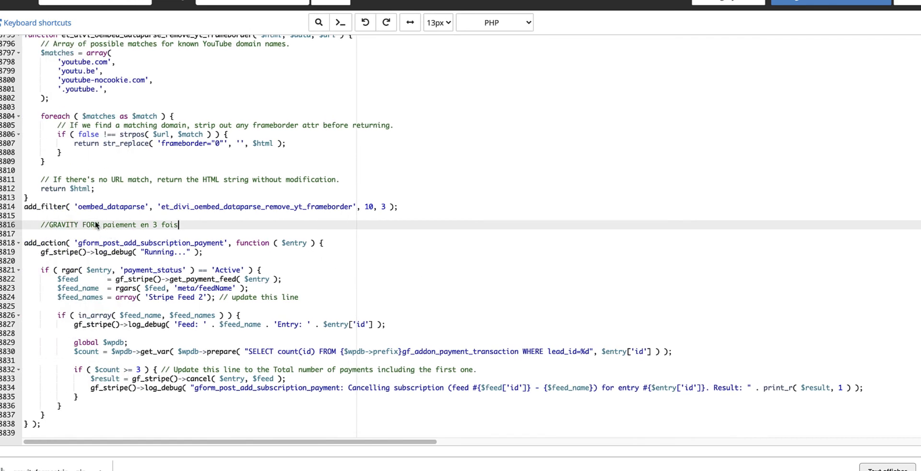
- Paste the copied snippet below the first one and extend its comment to //GRAVITY FORM paiement en 5 fois
left_click(57, 424)
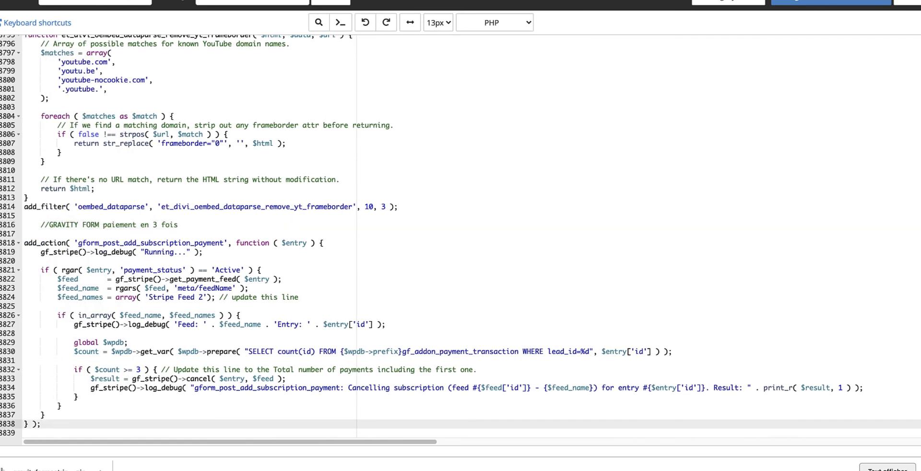
key("ctrl+v")
left_click(117, 234)
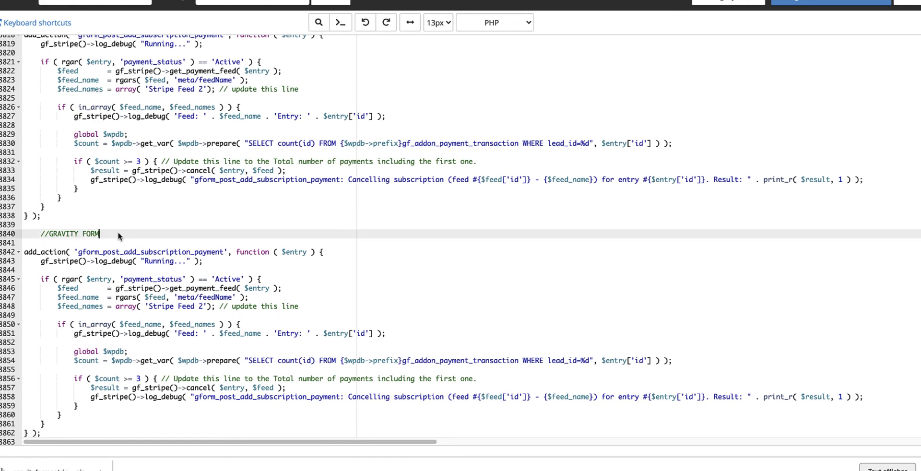
type("paiement en 5 fois")
- Copy the name 'Stripe Feed 3' from that feed's settings and put it in the second snippet's $feed_names array
left_click(226, 0)
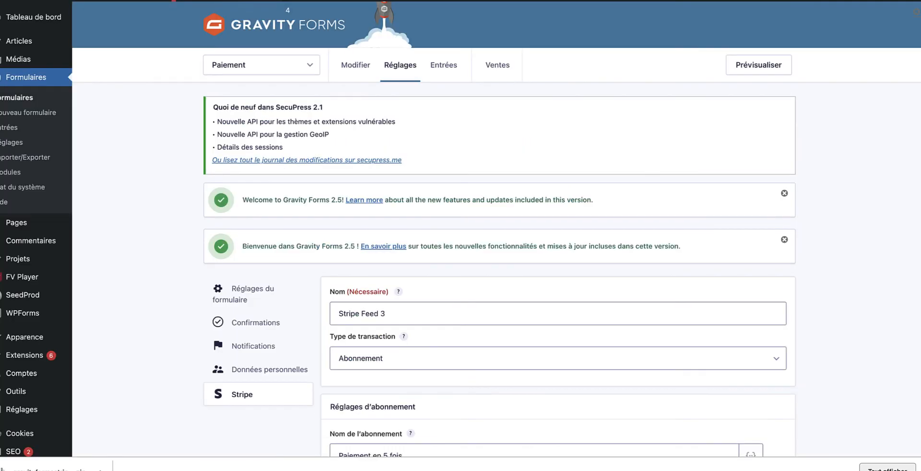
triple_click(396, 309)
key("ctrl+c")
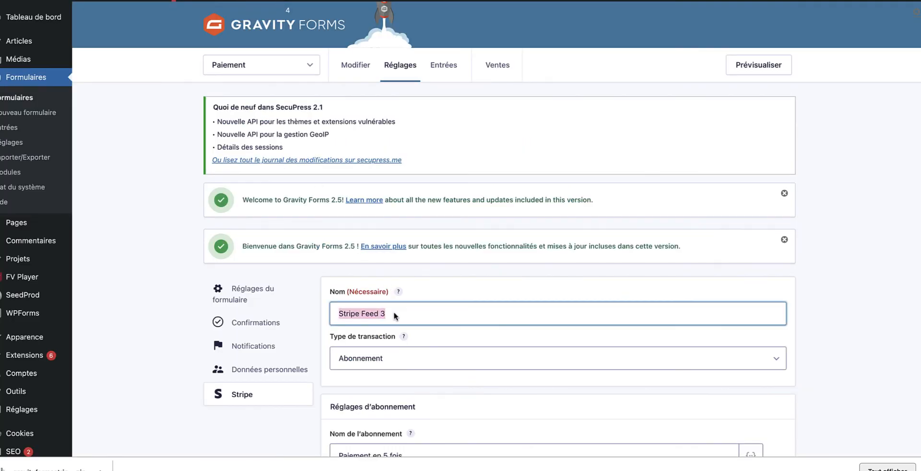
scroll(393, 312, "down", 5)
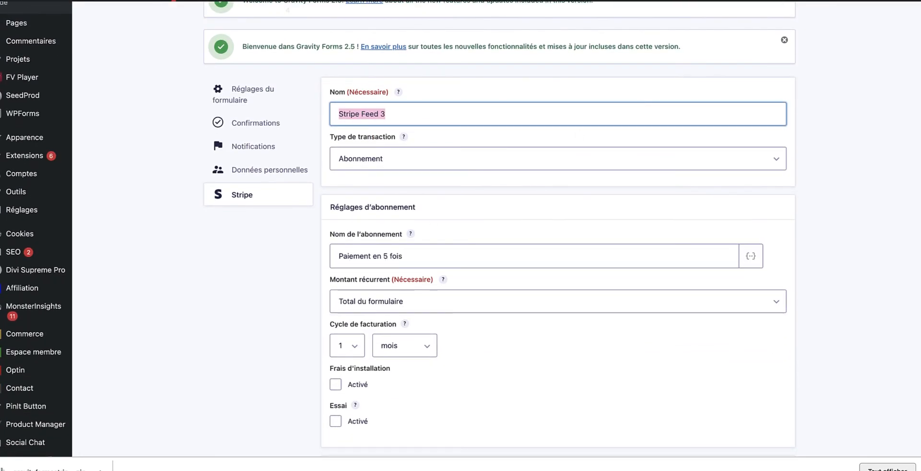
key("ctrl+Tab")
left_click_drag(203, 306, 147, 307)
key("ctrl+v")
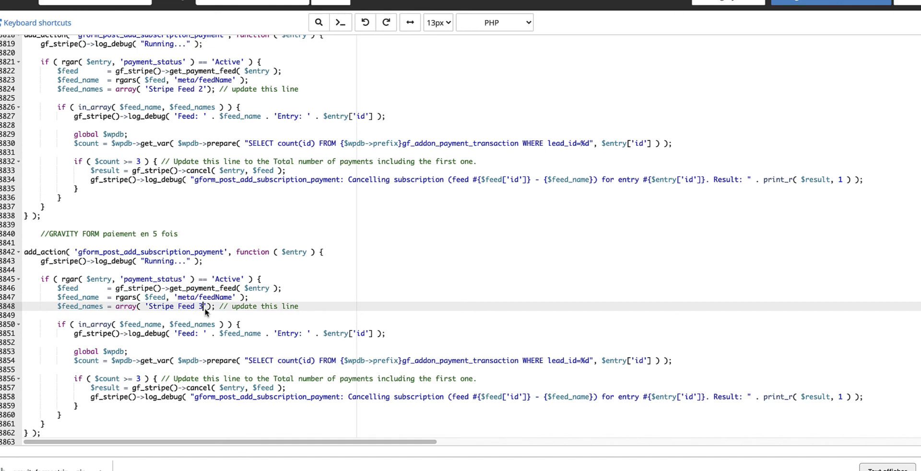
- Set the payment count in the second snippet's $count condition to 5 and save the changes to functions.php
scroll(193, 311, "down", 1)
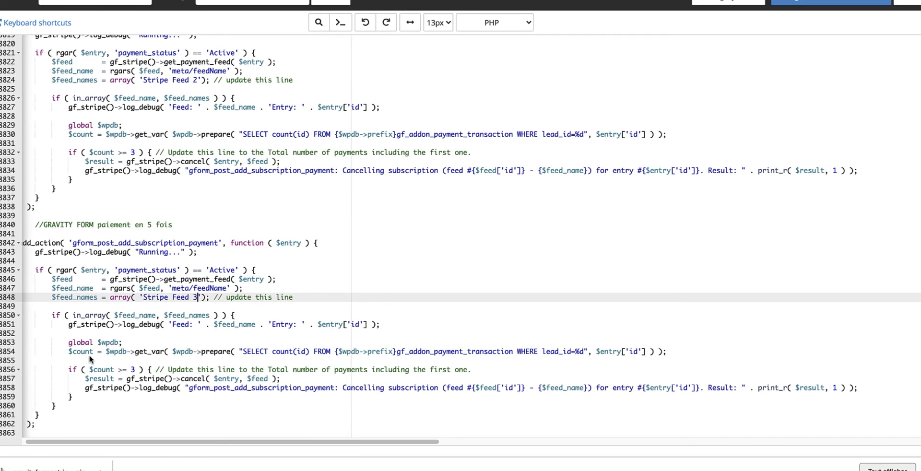
double_click(133, 369)
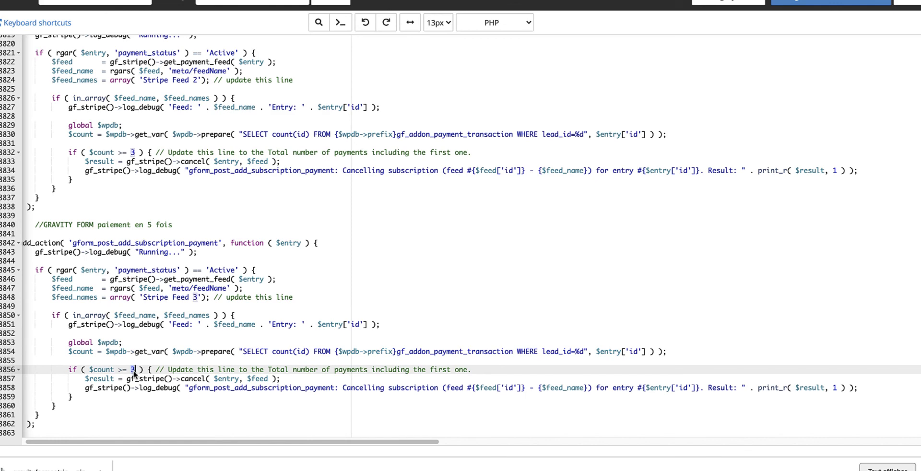
type("5")
scroll(169, 393, "up", 1)
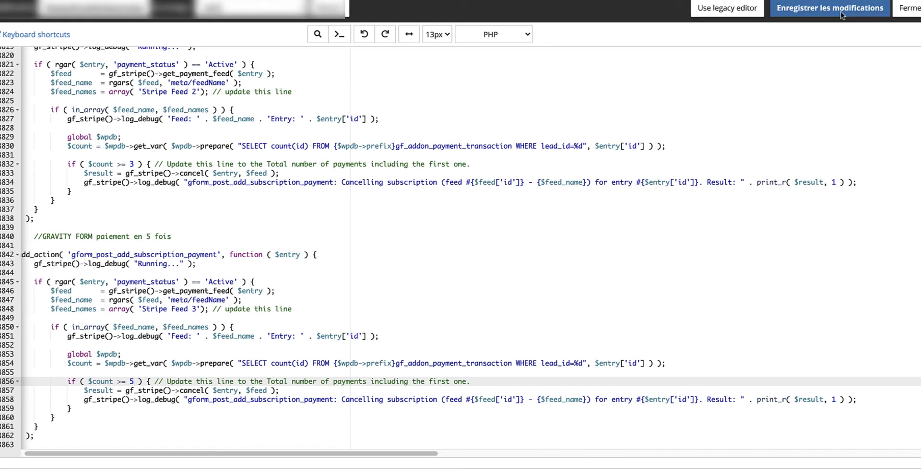
left_click(839, 15)
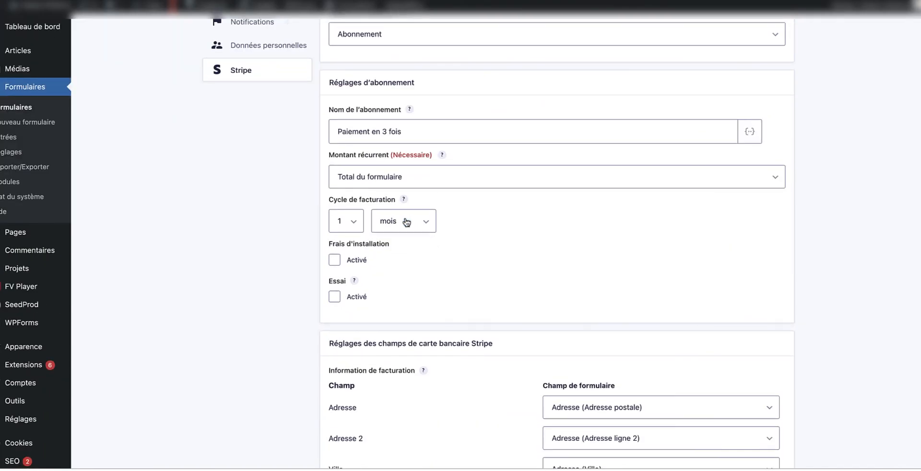
- View the available billing cycle units in the 'Paiement en 3 fois' feed settings, keeping mois
left_click(408, 220)
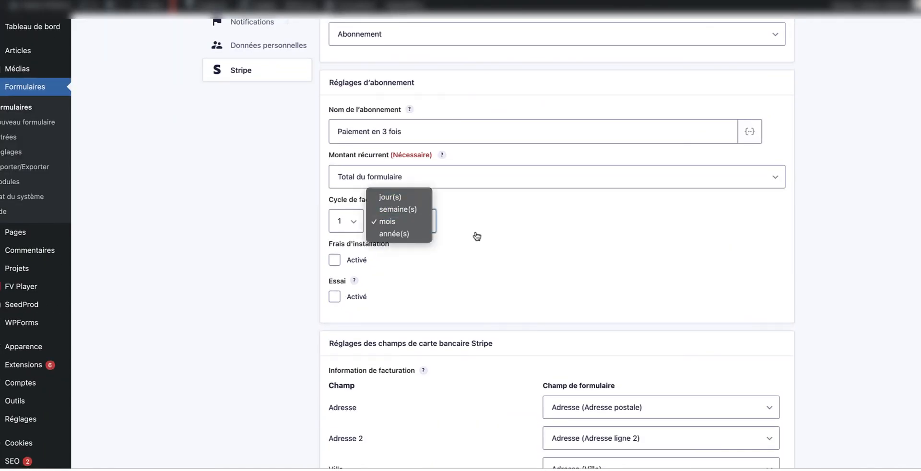
left_click(446, 235)
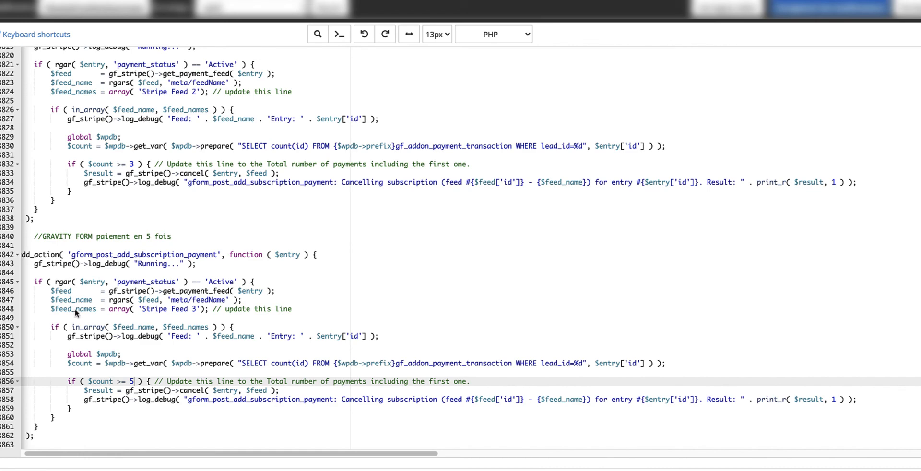
- Review the 3-payment and 5-payment snippets in functions.php and close the code editor
scroll(204, 228, "up", 5)
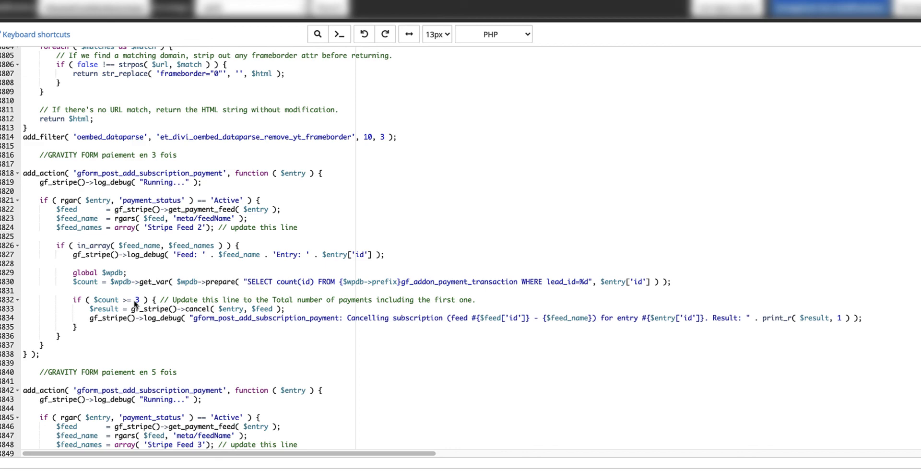
scroll(135, 303, "down", 3)
scroll(324, 140, "up", 10)
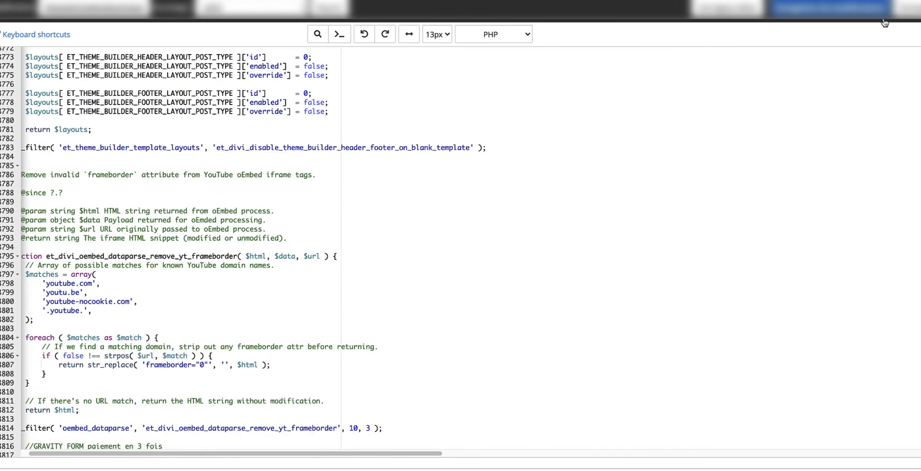
left_click(904, 9)
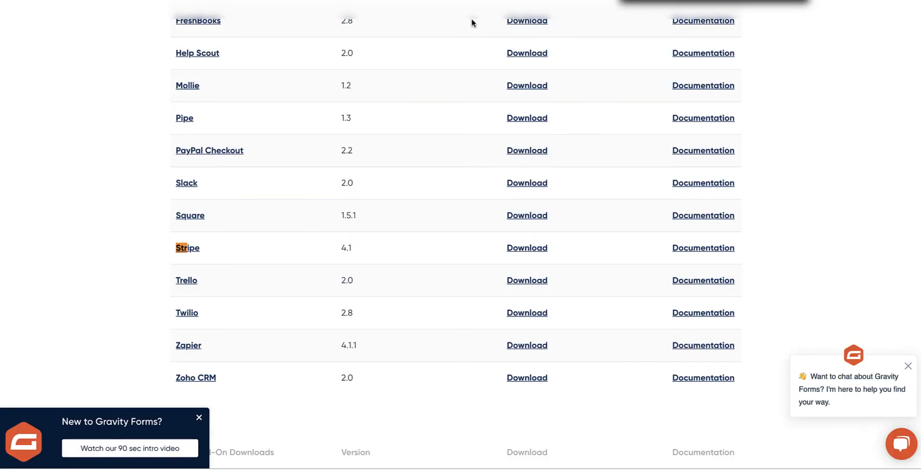